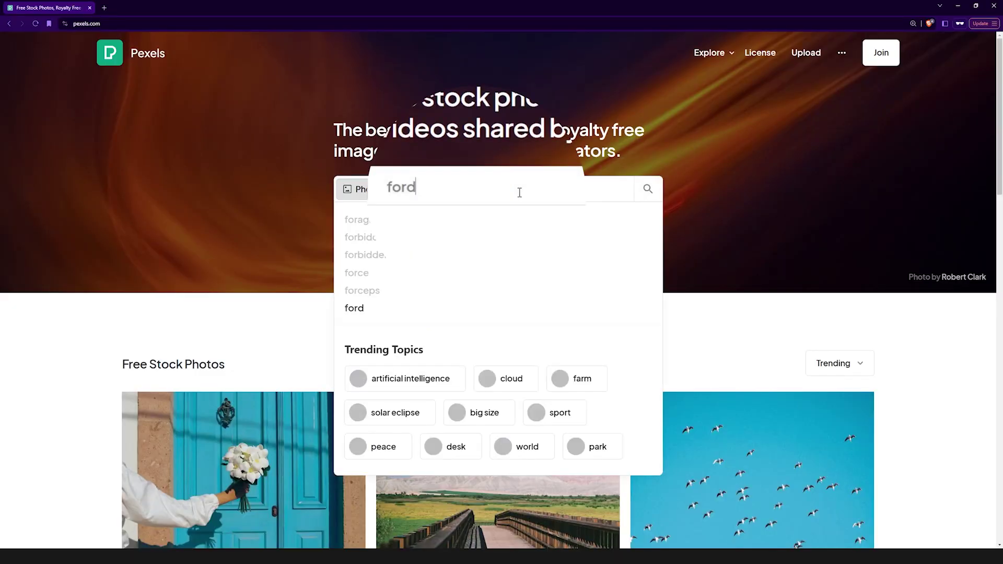
# Search Pexels for "ford mustang" photos and open a dark Mustang picture from the results
pyautogui.write('mustang')
pyautogui.press('Return')
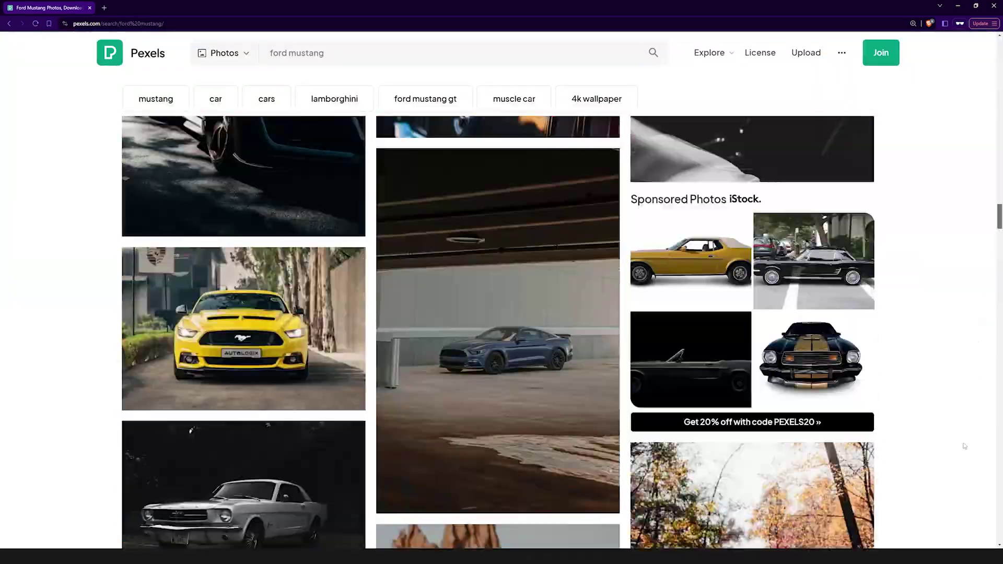
pyautogui.scroll(-20, 964, 445)
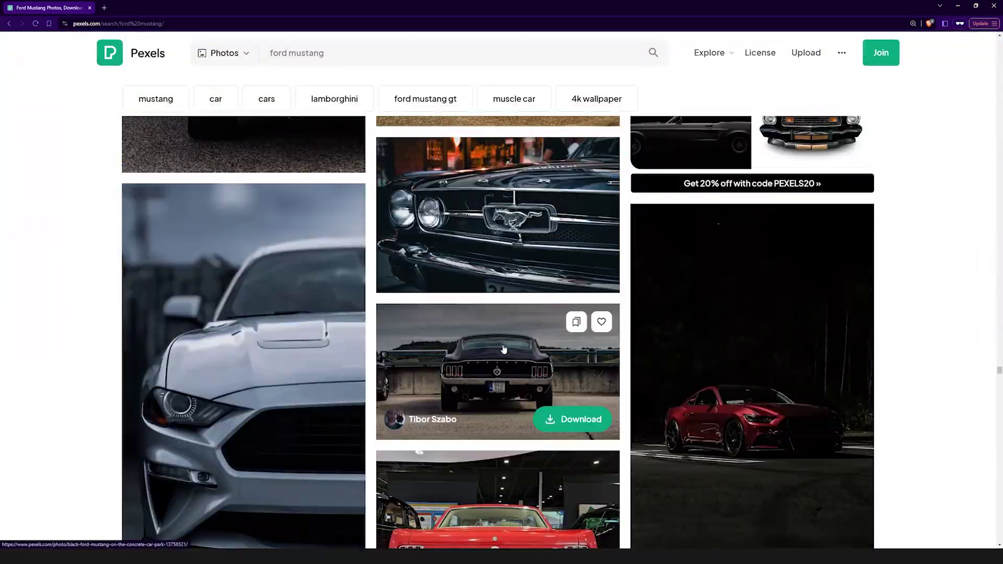
pyautogui.click(499, 345)
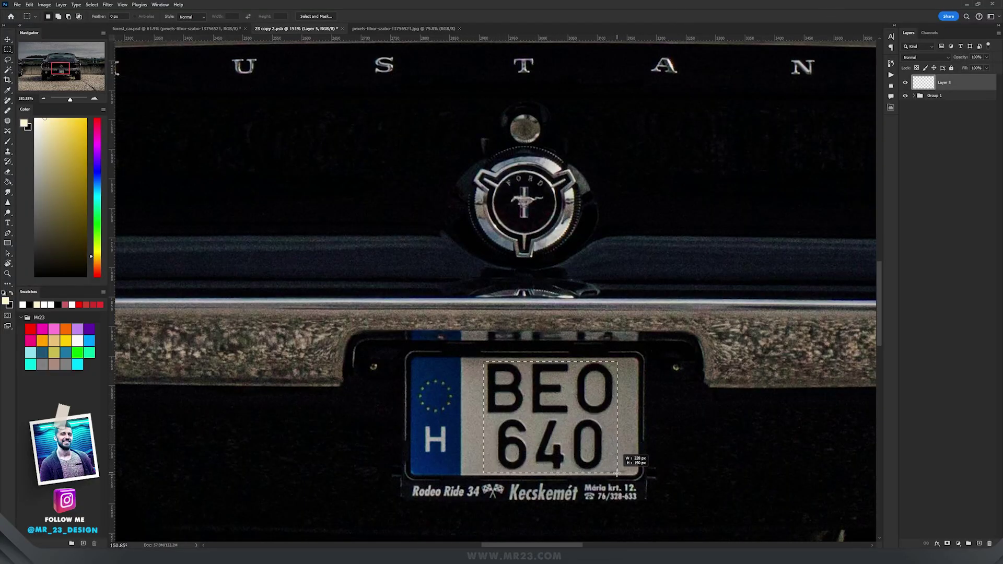
# Select the license plate characters, remove them with Content-Aware Fill output to a new layer, and deselect
pyautogui.moveTo(614, 473); pyautogui.dragTo(615, 474)
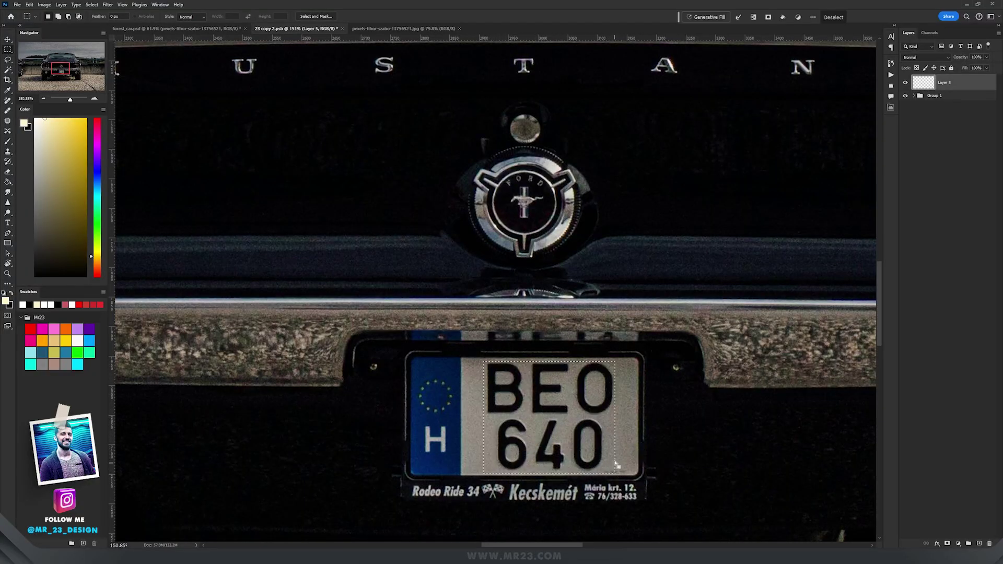
pyautogui.rightClick(555, 392)
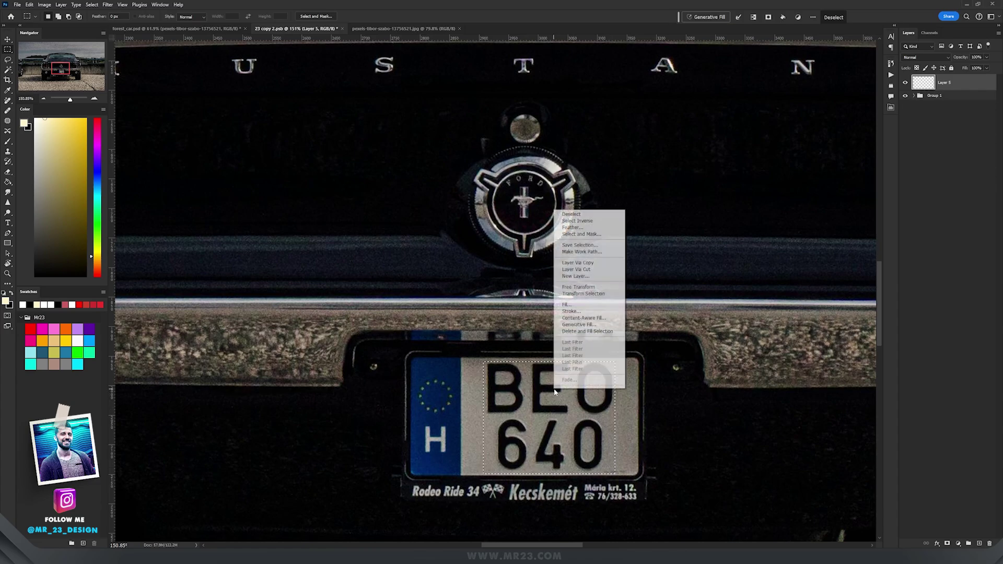
pyautogui.click(582, 318)
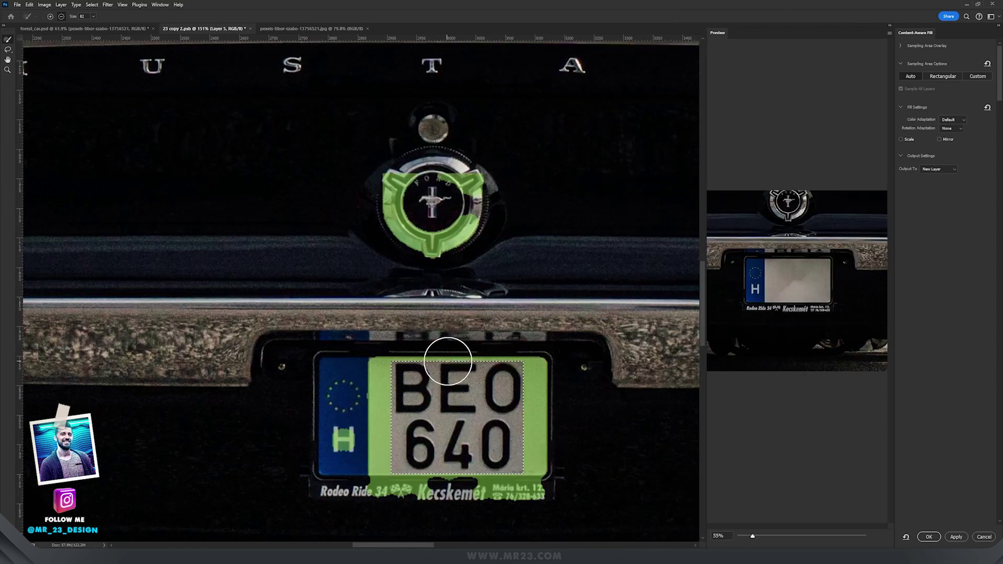
pyautogui.click(929, 537)
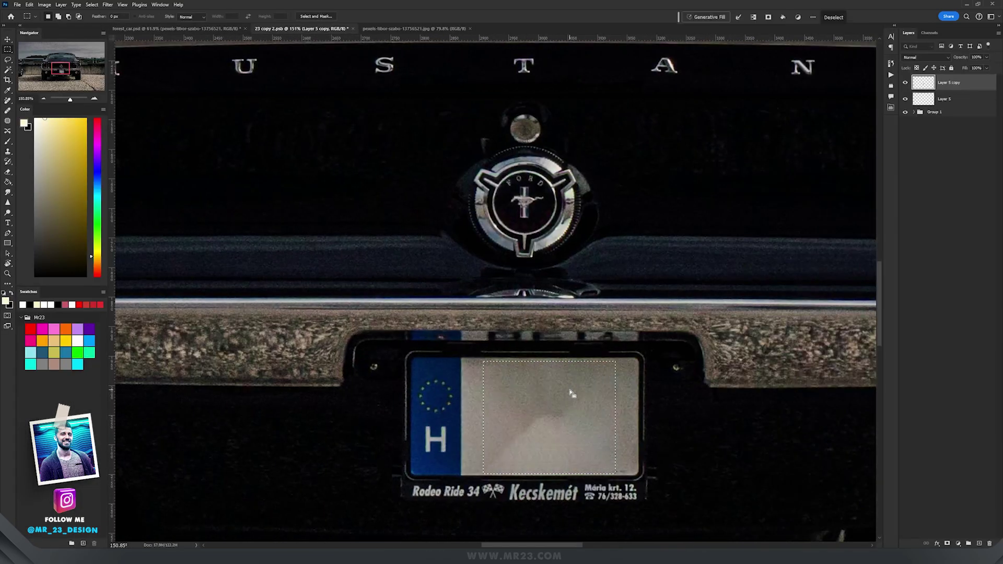
pyautogui.scroll(2, 550, 394)
pyautogui.hotkey('ctrl', 'd')
pyautogui.scroll(5, 550, 394)
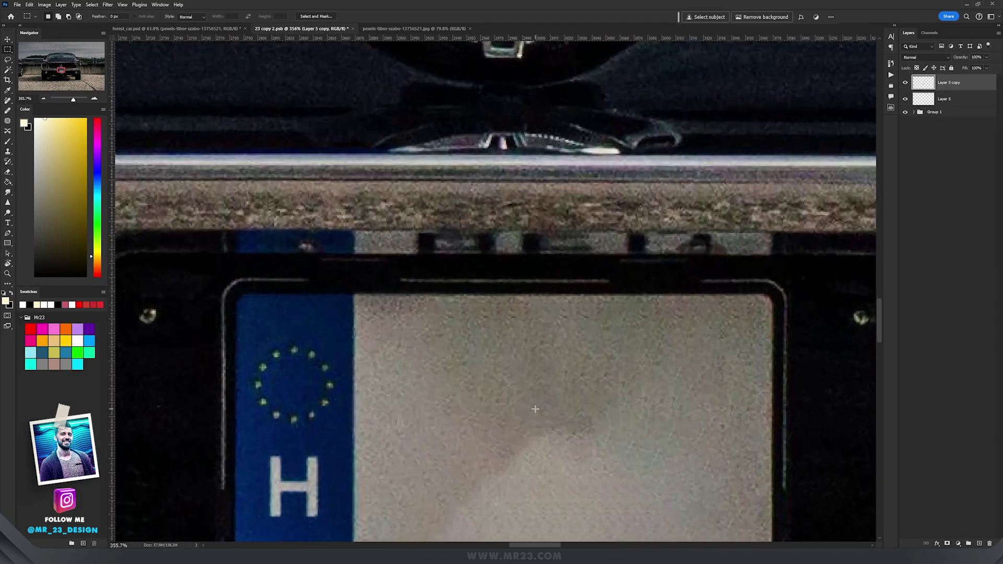
pyautogui.scroll(-1, 487, 324)
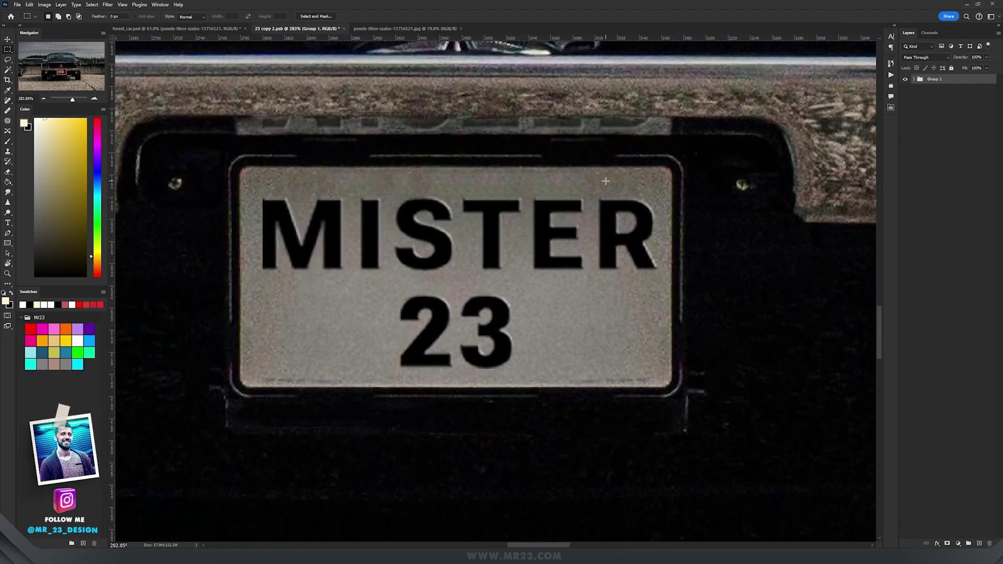
pyautogui.scroll(-4, 606, 181)
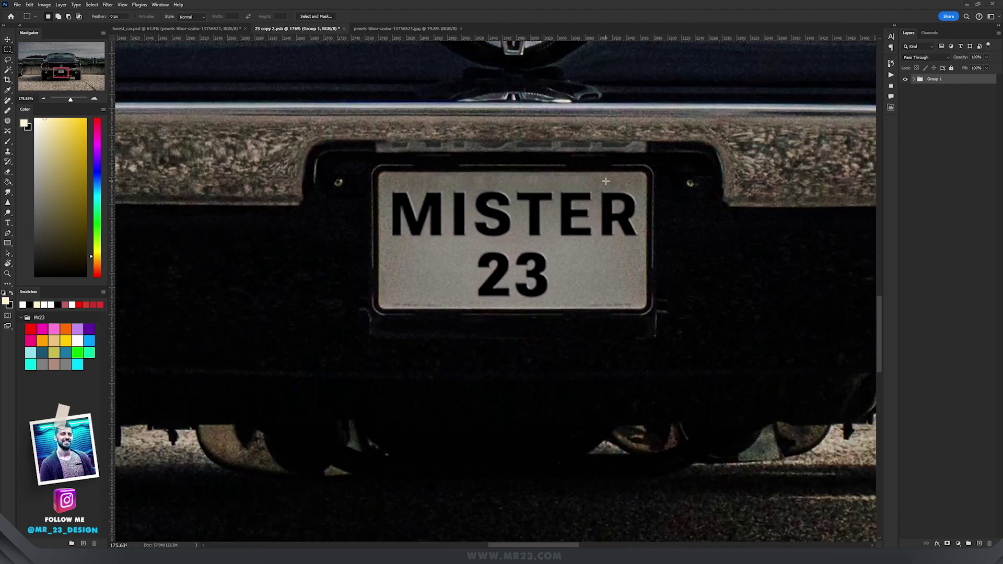
# Inspect the license plate, the tail lights and the overall rear of the car
pyautogui.scroll(2, 495, 198)
pyautogui.press('v')
pyautogui.scroll(-4, 527, 209)
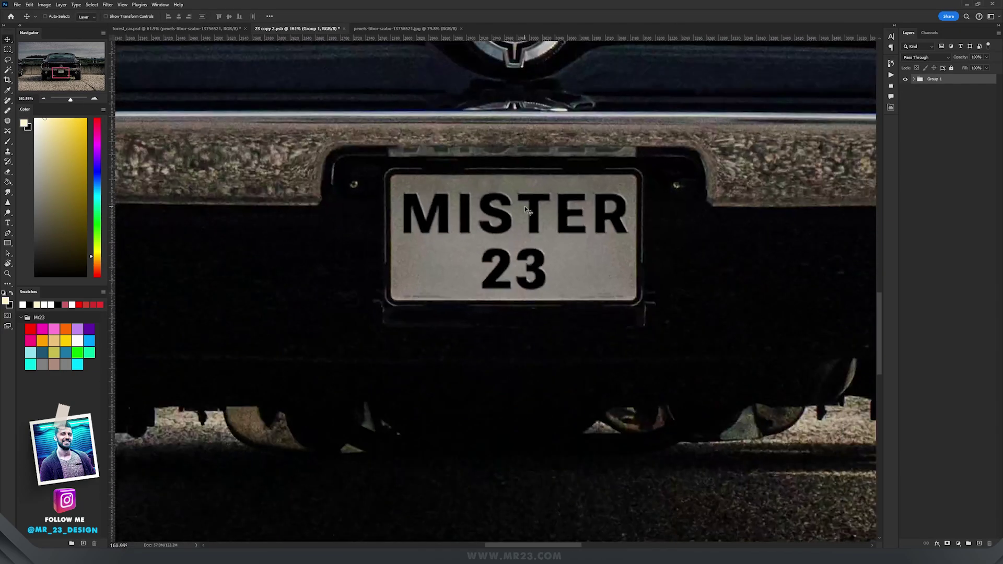
pyautogui.moveTo(527, 209); pyautogui.dragTo(527, 284)
pyautogui.scroll(-5, 529, 277)
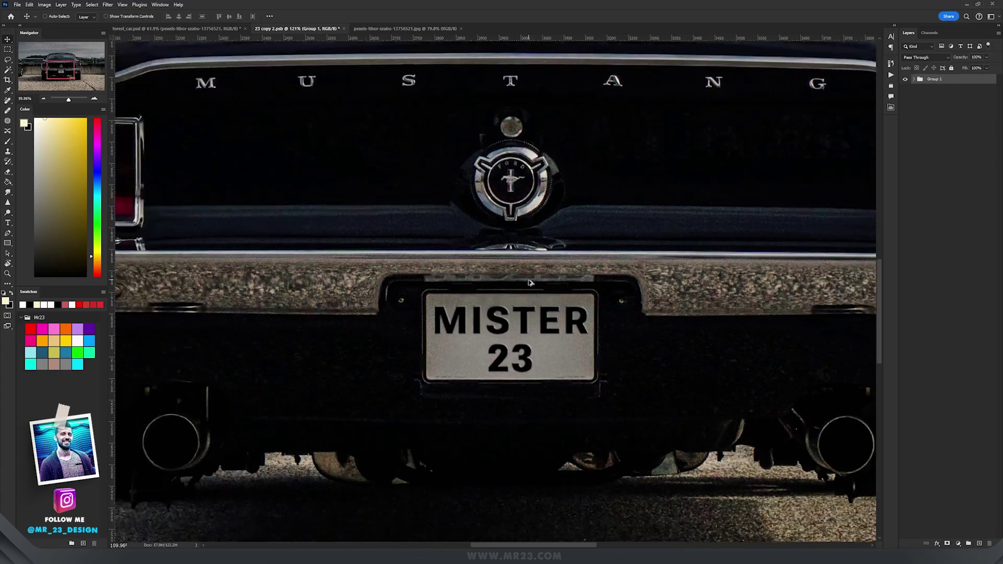
pyautogui.scroll(3, 324, 231)
pyautogui.scroll(3, 324, 231)
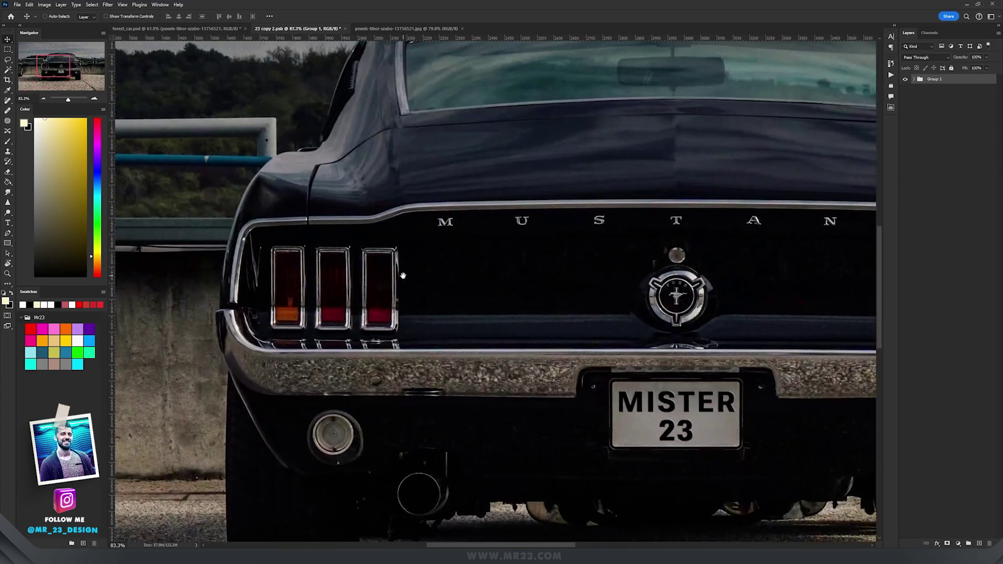
pyautogui.scroll(-2, 298, 263)
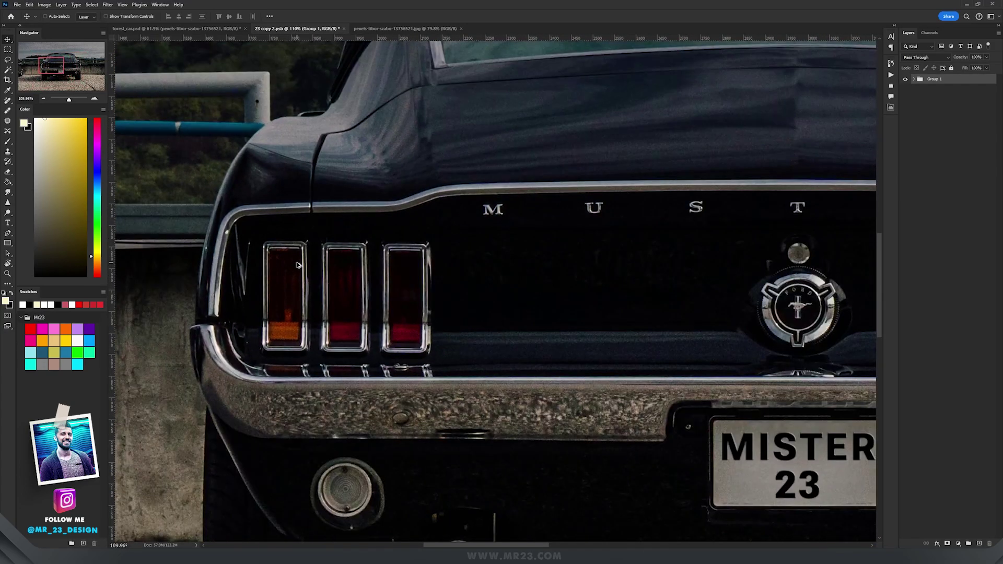
pyautogui.scroll(-3, 490, 252)
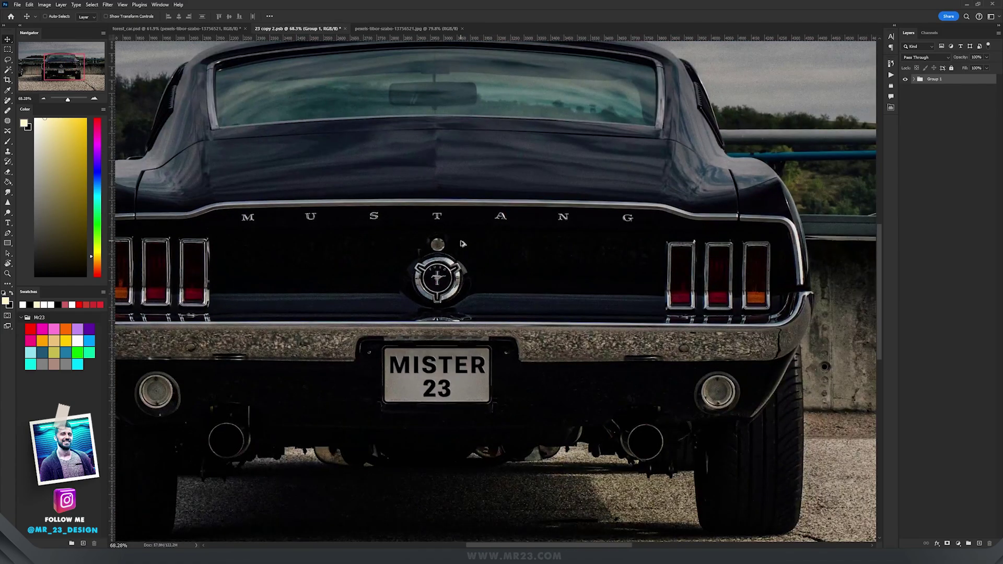
pyautogui.scroll(-1, 462, 243)
pyautogui.moveTo(449, 231); pyautogui.dragTo(485, 258)
pyautogui.scroll(3, 208, 278)
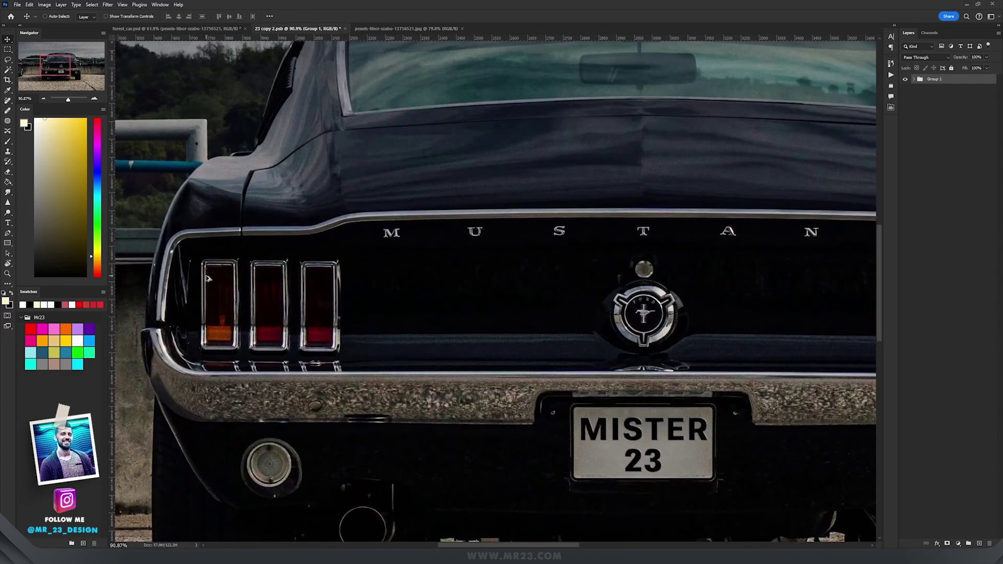
# Lasso the outer left tail lights together with their reflections and copy them to a new layer
pyautogui.scroll(1, 207, 278)
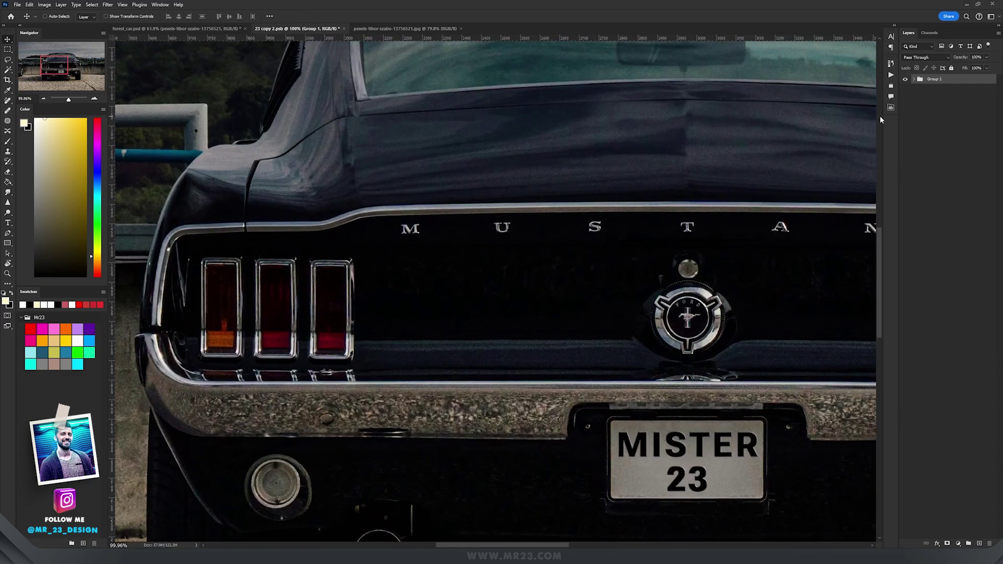
pyautogui.press('l')
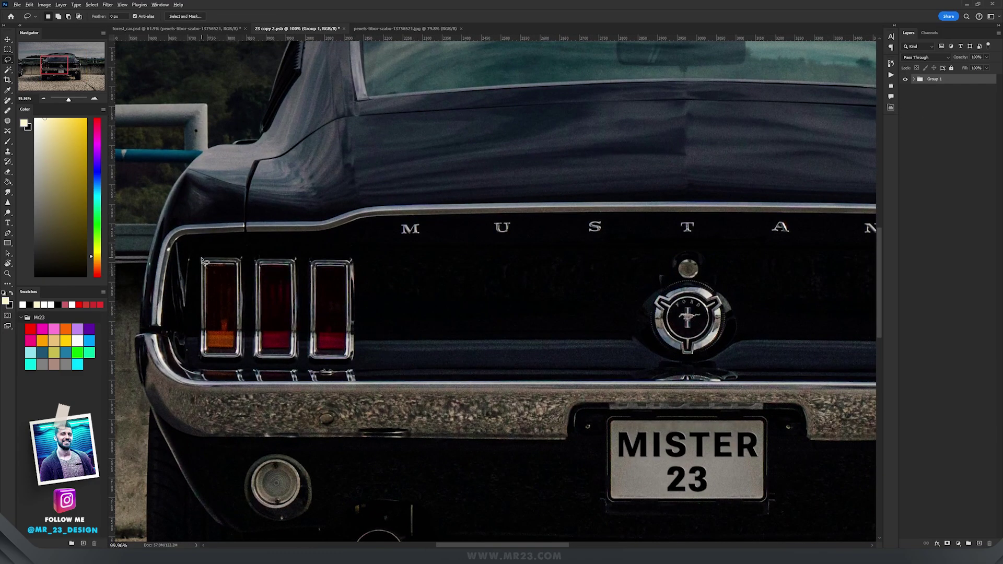
pyautogui.scroll(1, 202, 260)
pyautogui.moveTo(195, 319); pyautogui.dragTo(195, 358)
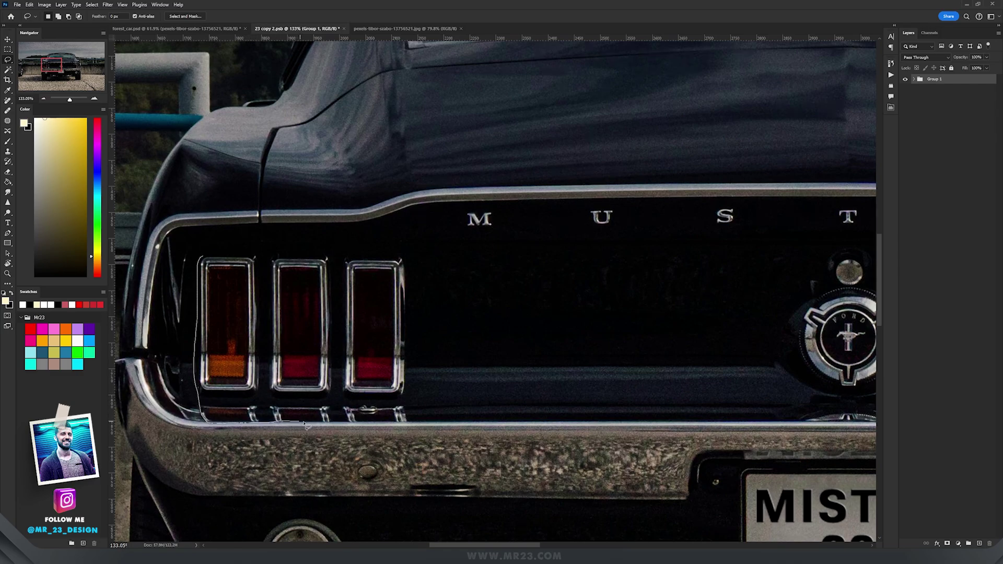
pyautogui.moveTo(347, 425)
pyautogui.mouseDown()
pyautogui.moveTo(389, 423)
pyautogui.moveTo(411, 405)
pyautogui.moveTo(408, 264)
pyautogui.moveTo(204, 257)
pyautogui.mouseUp()
pyautogui.hotkey('ctrl', 'j')
pyautogui.press('v')
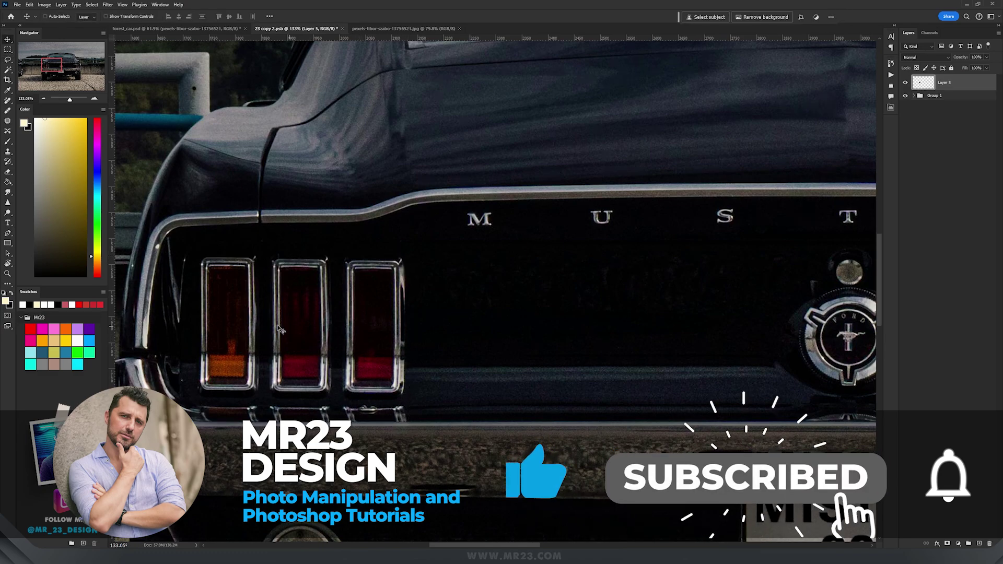
# Place the copied tail lights along the dark trunk panel to extend the row towards the central emblem
pyautogui.moveTo(278, 327); pyautogui.dragTo(496, 331)
pyautogui.moveTo(497, 330); pyautogui.dragTo(624, 325)
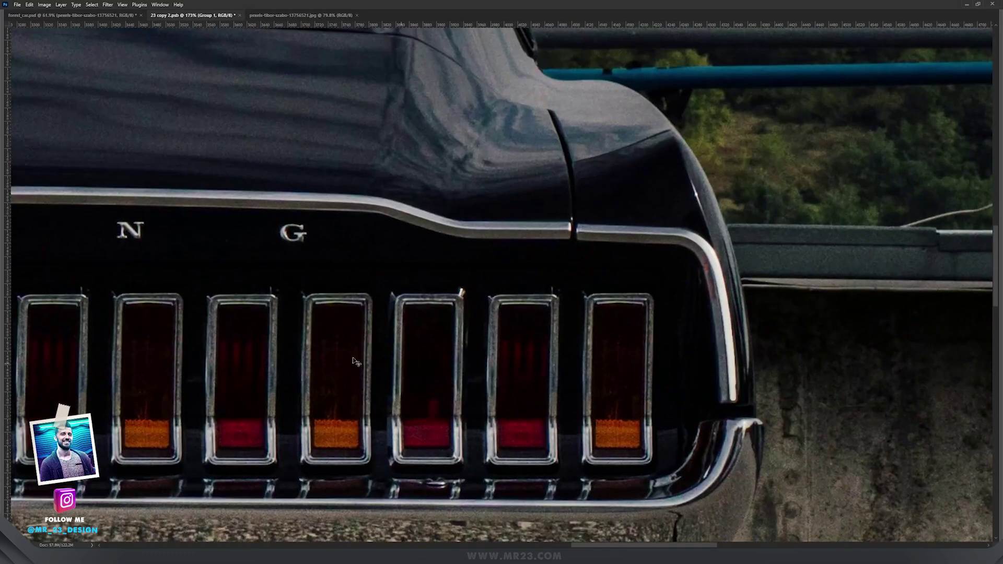
pyautogui.moveTo(382, 359); pyautogui.dragTo(548, 345)
pyautogui.scroll(-5, 462, 329)
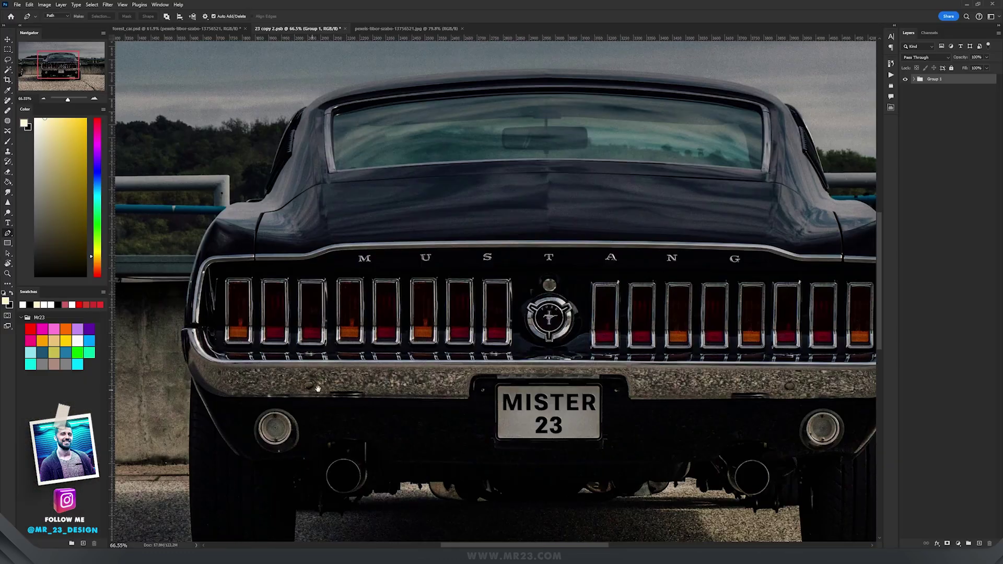
# Trace the car's left outline with the Pen tool, from the bottom of the rear tyre up to the chrome bumper
pyautogui.scroll(5, 310, 389)
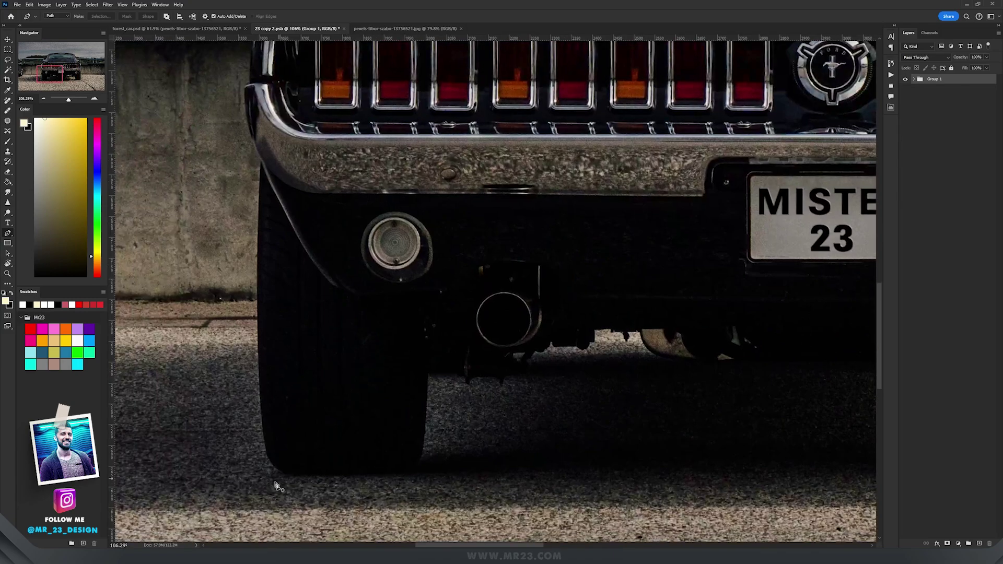
pyautogui.moveTo(263, 371); pyautogui.dragTo(260, 350)
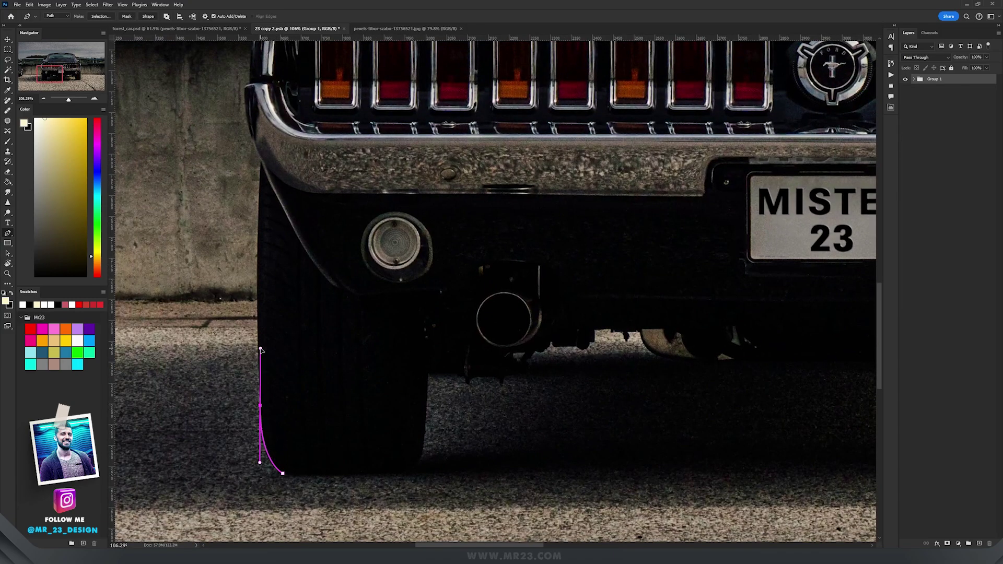
pyautogui.click(261, 163)
pyautogui.moveTo(261, 163); pyautogui.dragTo(346, 522)
pyautogui.moveTo(334, 487); pyautogui.dragTo(325, 464)
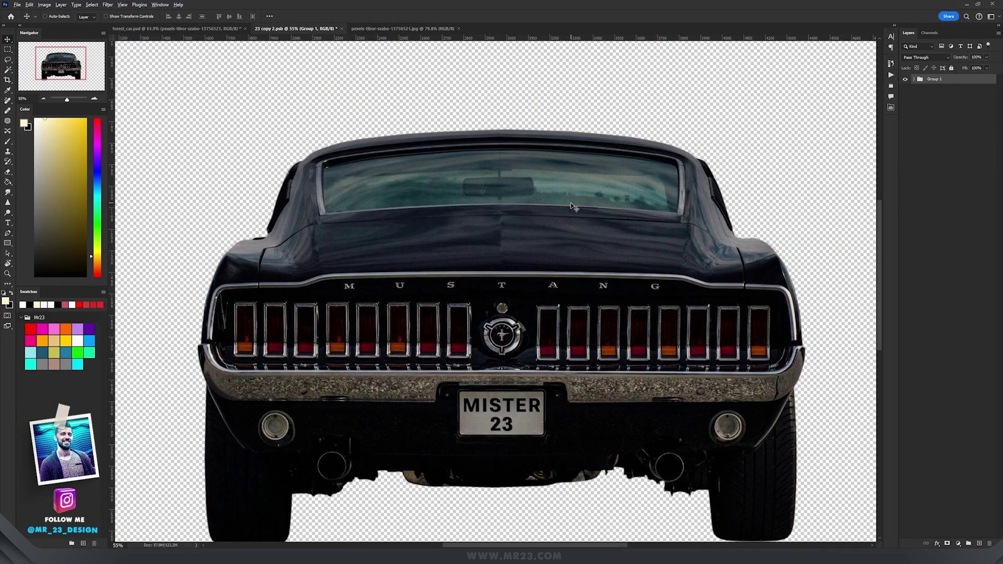
pyautogui.scroll(3, 493, 233)
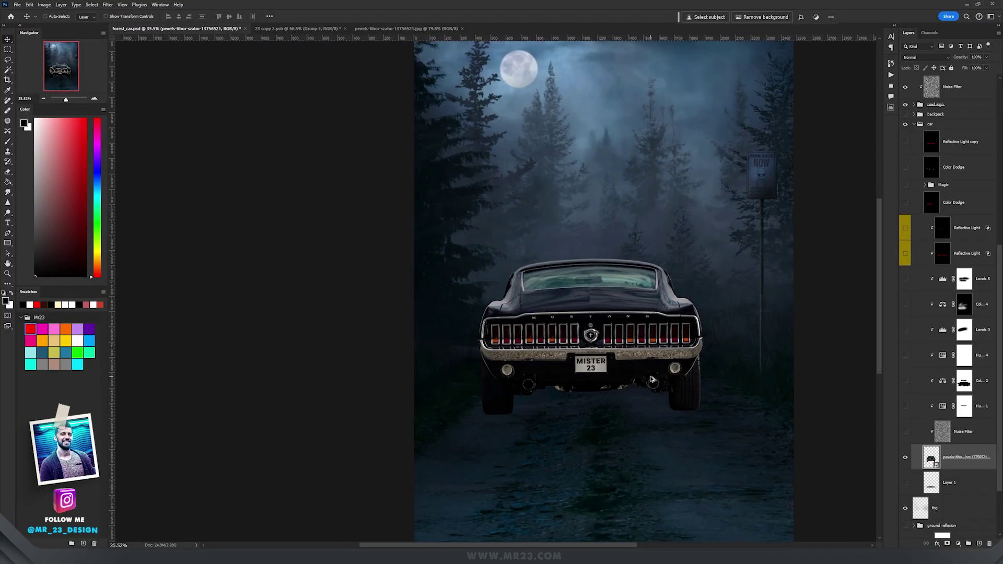
pyautogui.scroll(3, 621, 374)
# Add a new layer directly beneath the car in the forest composite and set its blend mode to Multiply
pyautogui.scroll(-1, 531, 397)
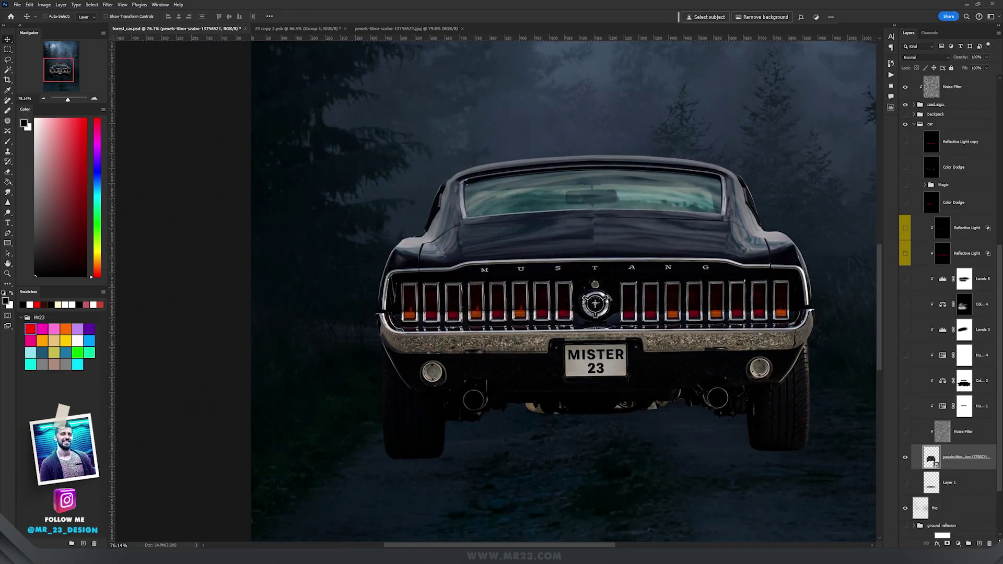
pyautogui.click(979, 543)
pyautogui.click(925, 57)
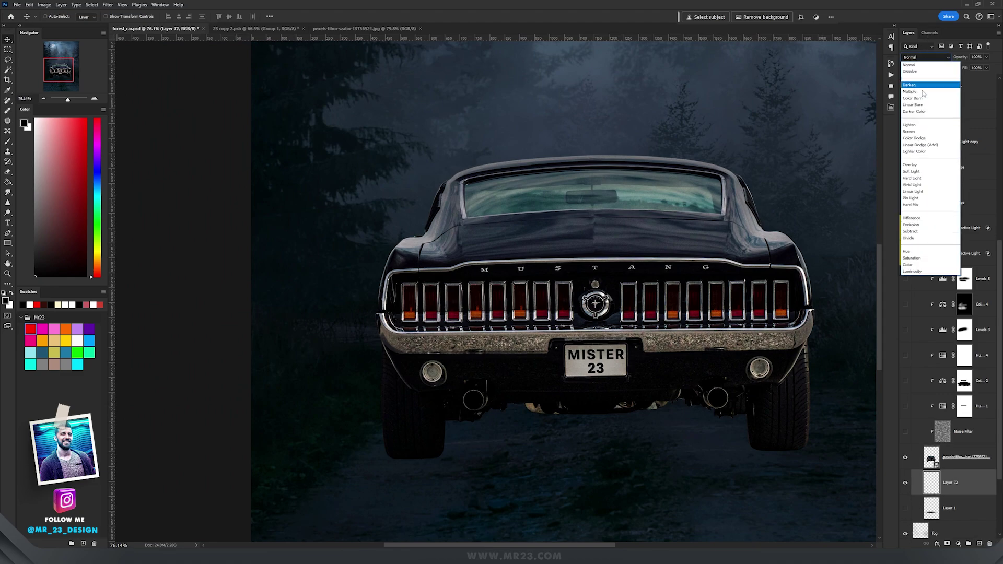
pyautogui.click(919, 89)
# Sample a dark blue from the road and paint a soft shadow under the car and around its tyres
pyautogui.press('b')
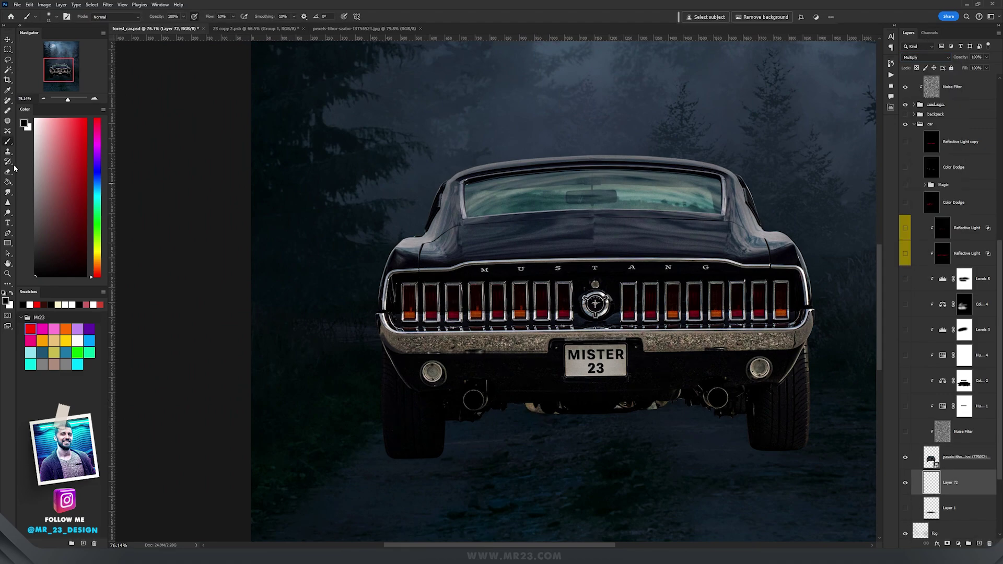
pyautogui.moveTo(602, 432); pyautogui.dragTo(633, 443)
pyautogui.scroll(4, 628, 455)
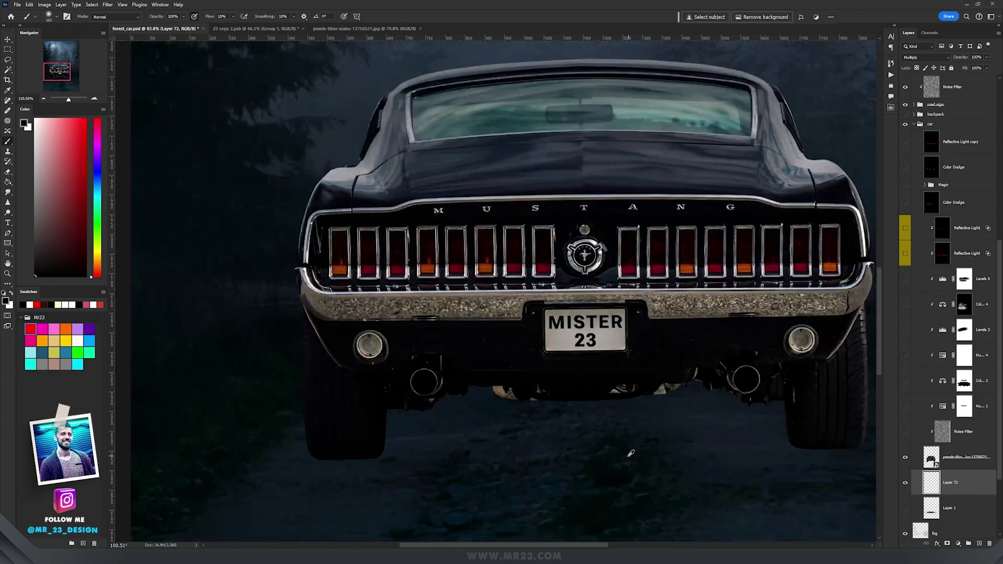
pyautogui.keyDown('alt'); pyautogui.click(608, 449); pyautogui.keyUp('alt')
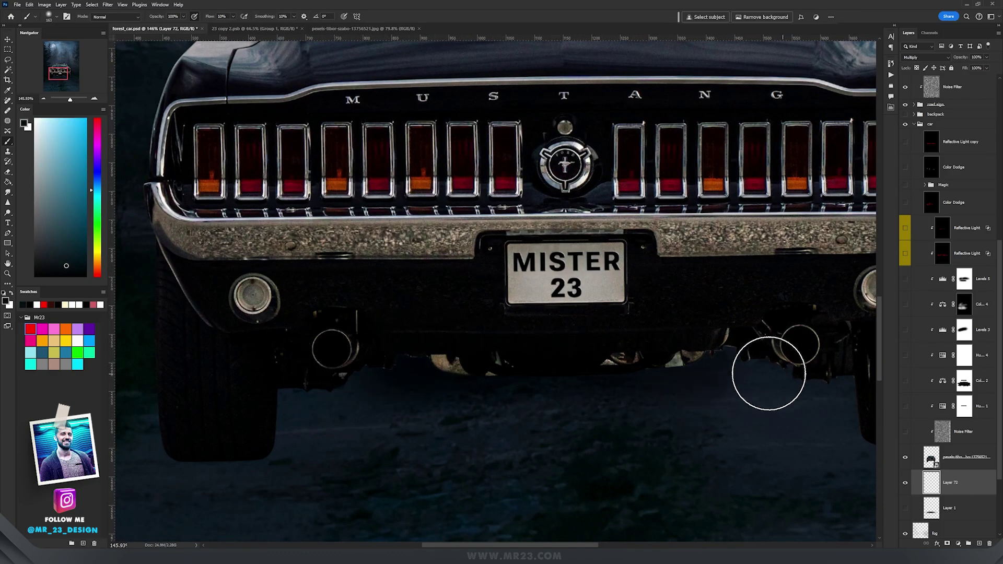
pyautogui.scroll(3, 658, 379)
pyautogui.hscroll(3, 627, 381)
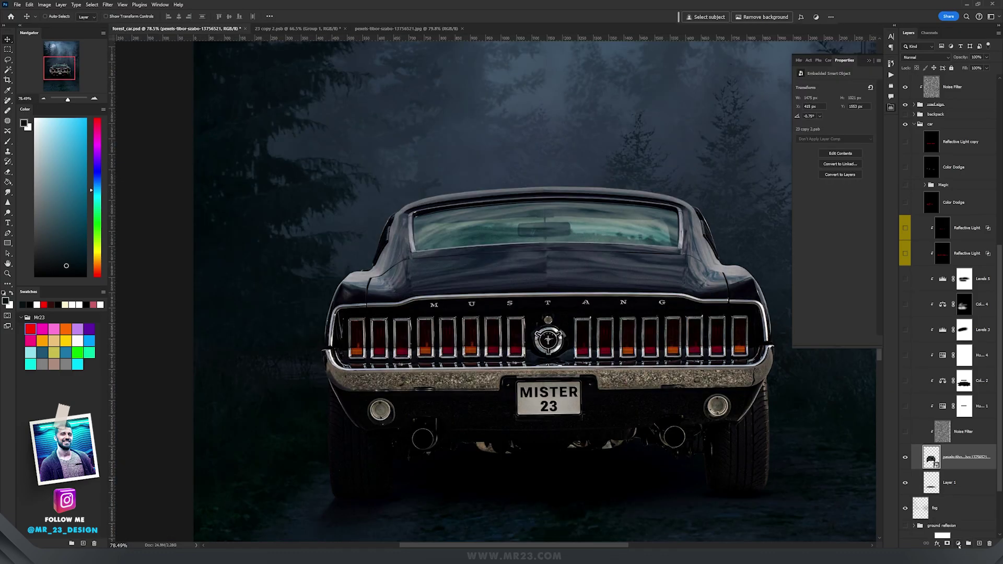
# Add a Levels adjustment clipped to the car layer and lower its white output level to darken the car
pyautogui.click(958, 544)
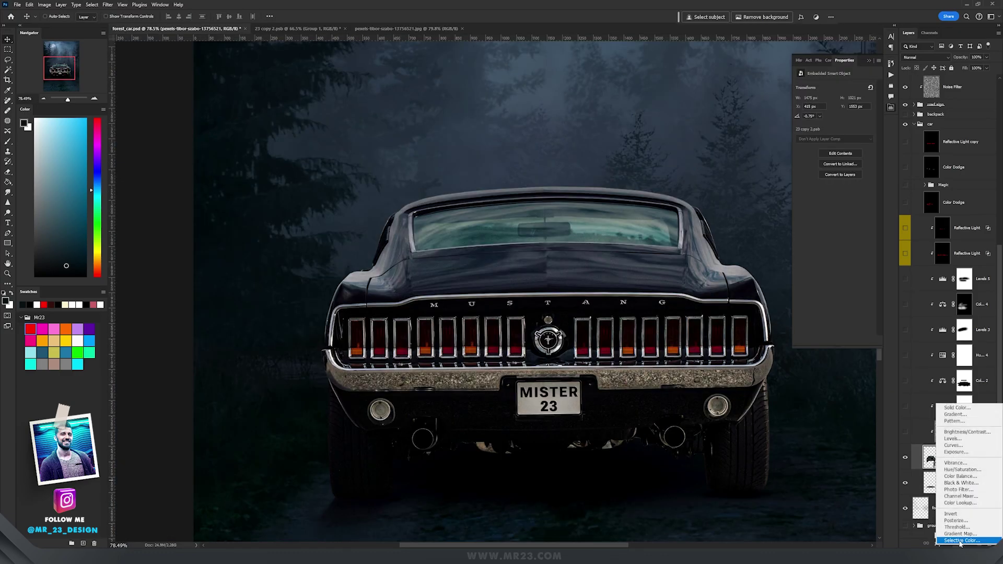
pyautogui.click(949, 443)
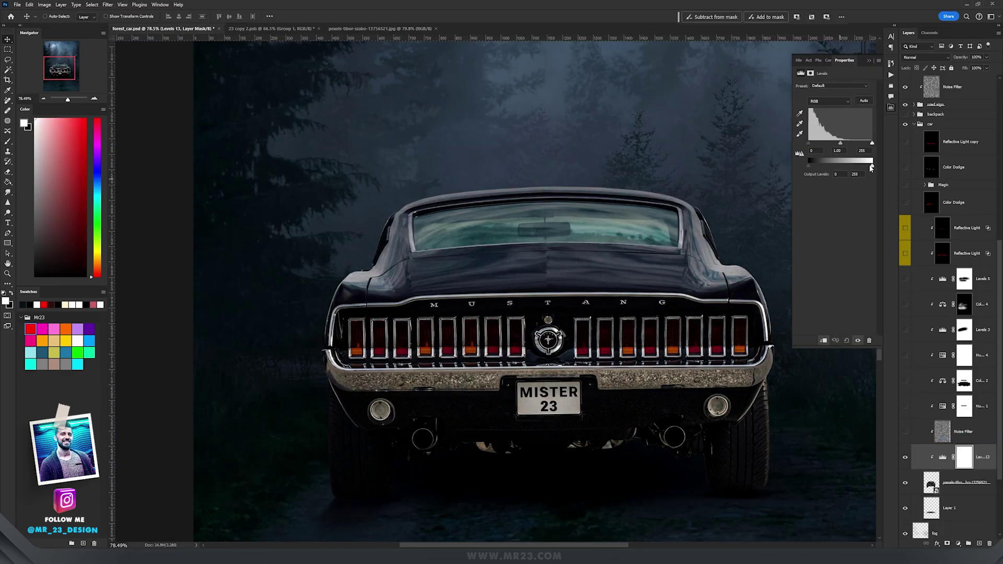
pyautogui.moveTo(861, 165); pyautogui.dragTo(845, 166)
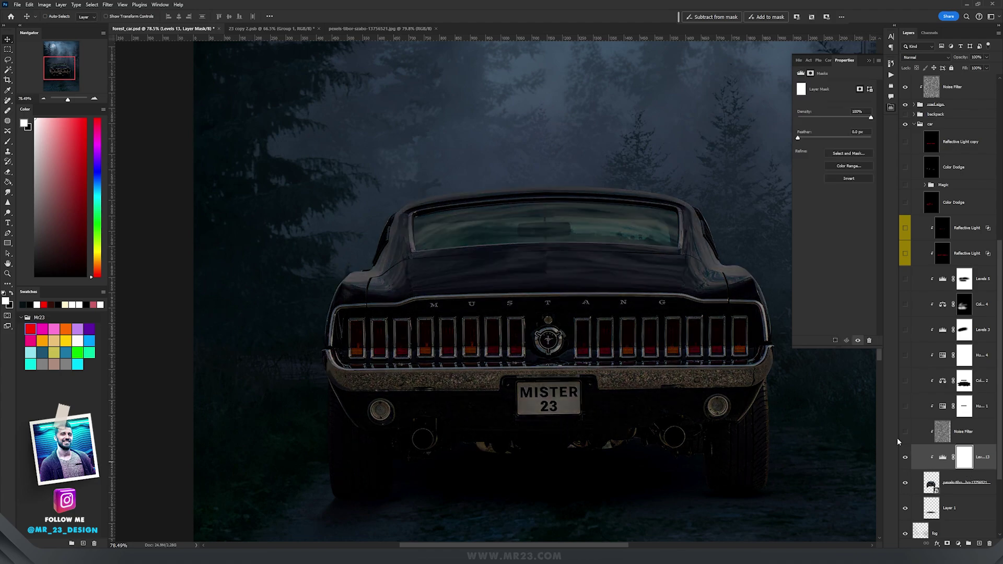
# Ready a black brush on the Levels mask and examine the moon's position relative to the car's roof and sides
pyautogui.press('b')
pyautogui.moveTo(522, 220); pyautogui.dragTo(578, 218)
pyautogui.moveTo(472, 162); pyautogui.dragTo(470, 218)
pyautogui.press('x')
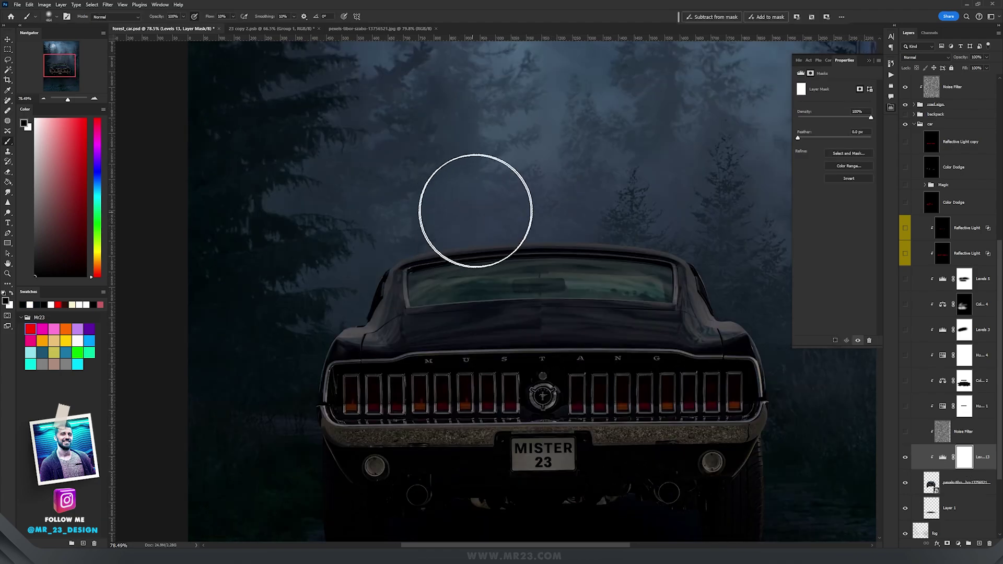
pyautogui.scroll(-2, 504, 113)
pyautogui.moveTo(507, 109); pyautogui.dragTo(551, 327)
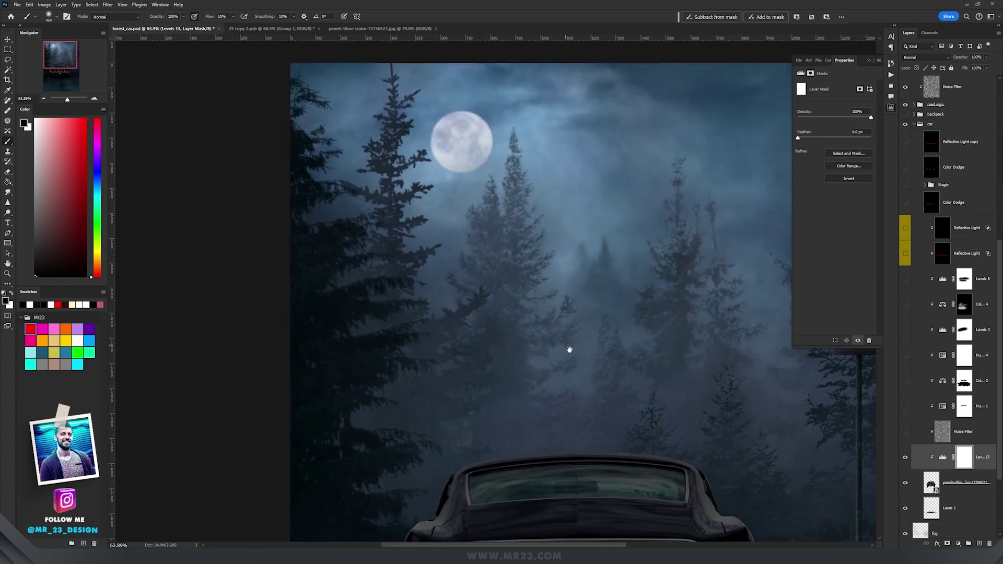
pyautogui.moveTo(582, 363); pyautogui.dragTo(586, 297)
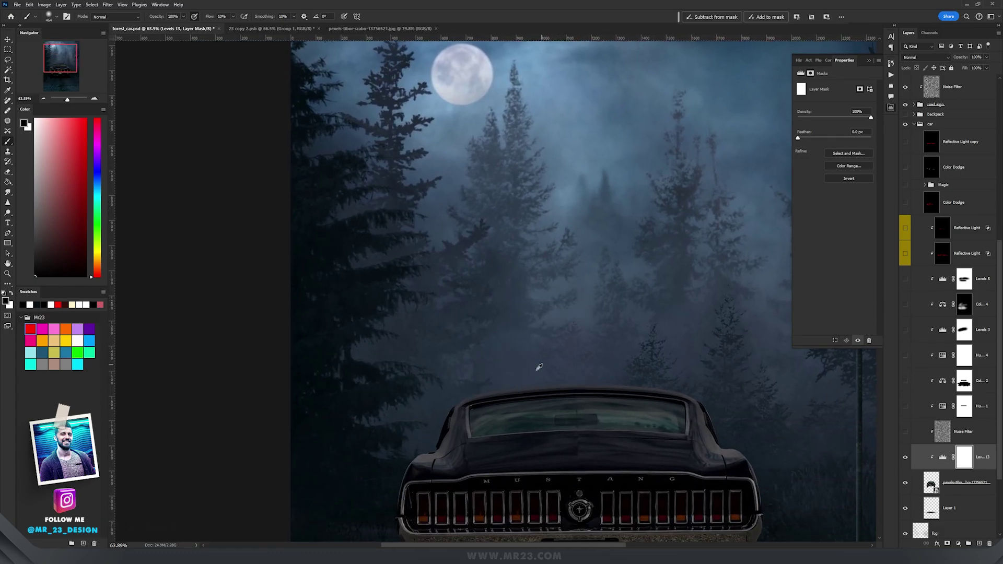
pyautogui.scroll(2, 565, 245)
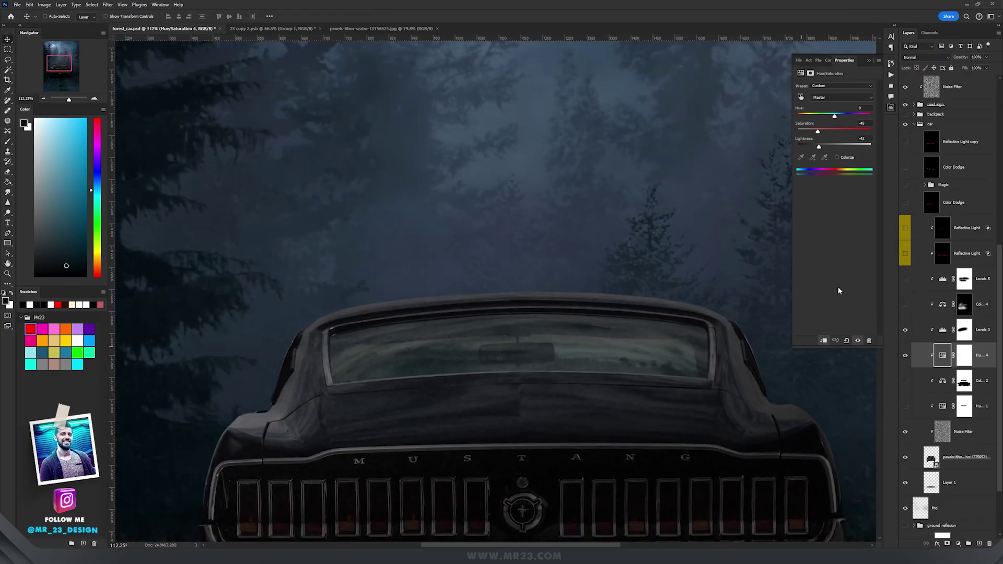
# Turn on the Color Balance adjustment clipped to the car, with Midtones at -100, -3 and +66, to tint the bodywork blue
pyautogui.moveTo(689, 406); pyautogui.dragTo(695, 338)
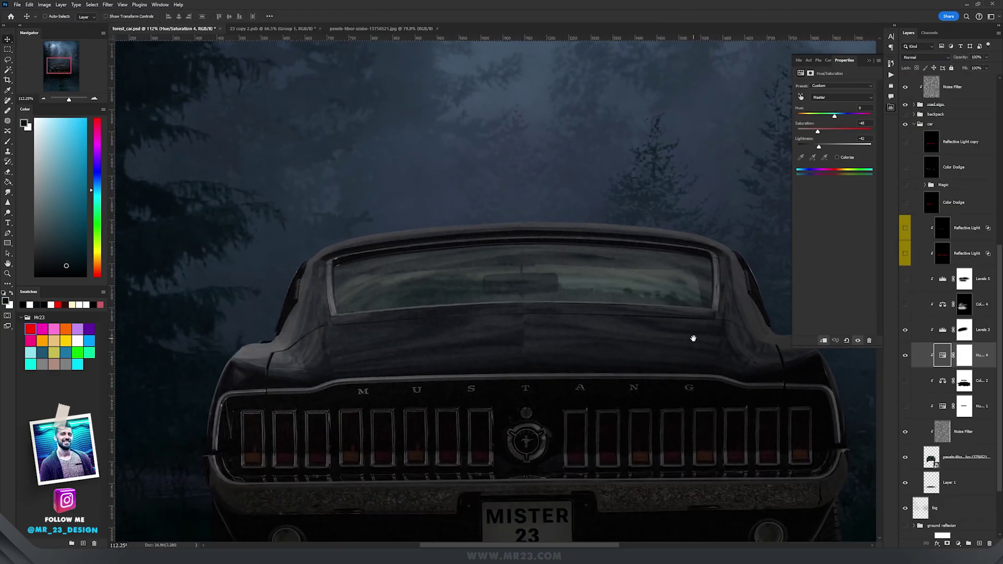
pyautogui.moveTo(631, 340); pyautogui.dragTo(614, 275)
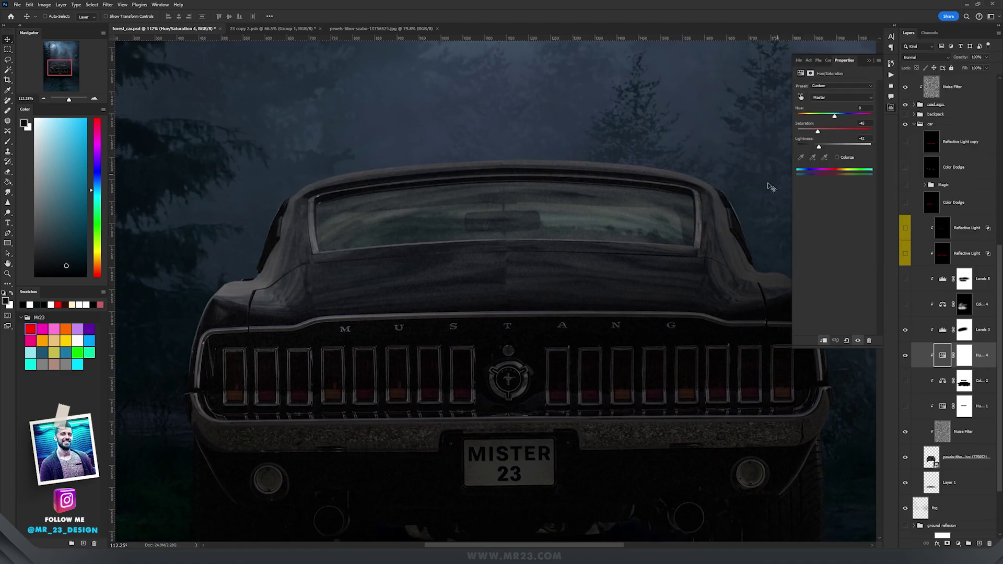
pyautogui.click(972, 391)
pyautogui.scroll(5, 501, 258)
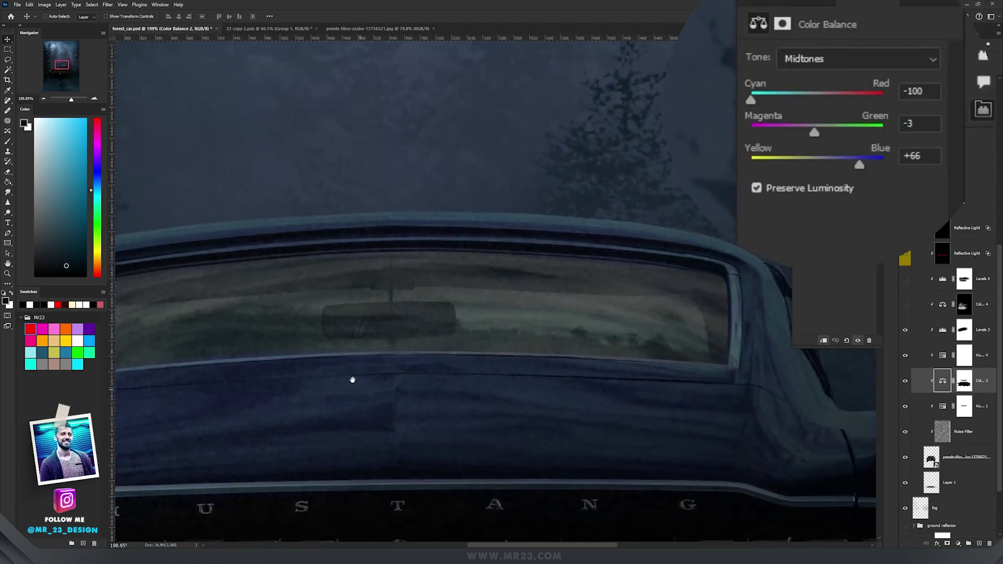
pyautogui.moveTo(374, 354); pyautogui.dragTo(596, 420)
pyautogui.scroll(-2, 522, 365)
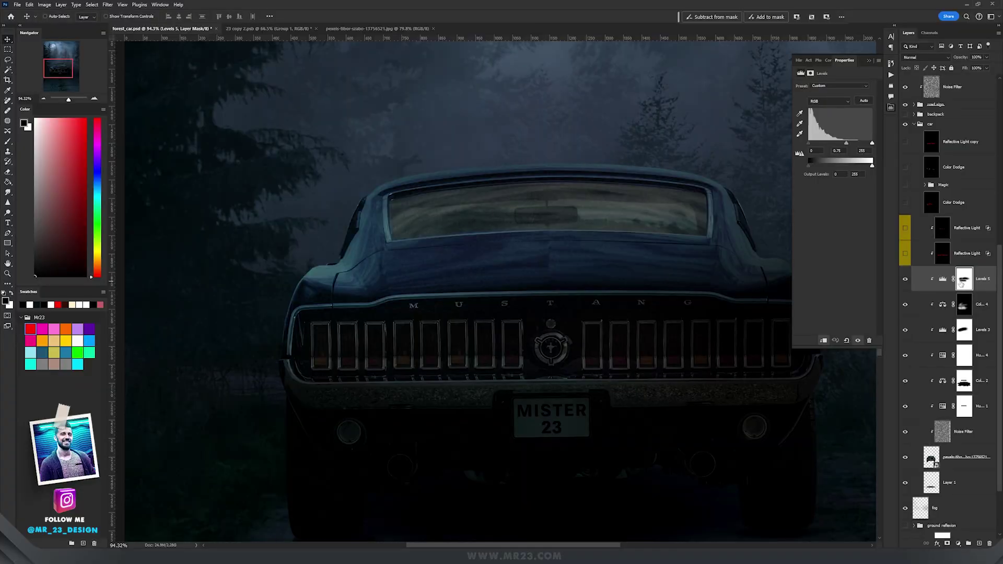
pyautogui.click(870, 62)
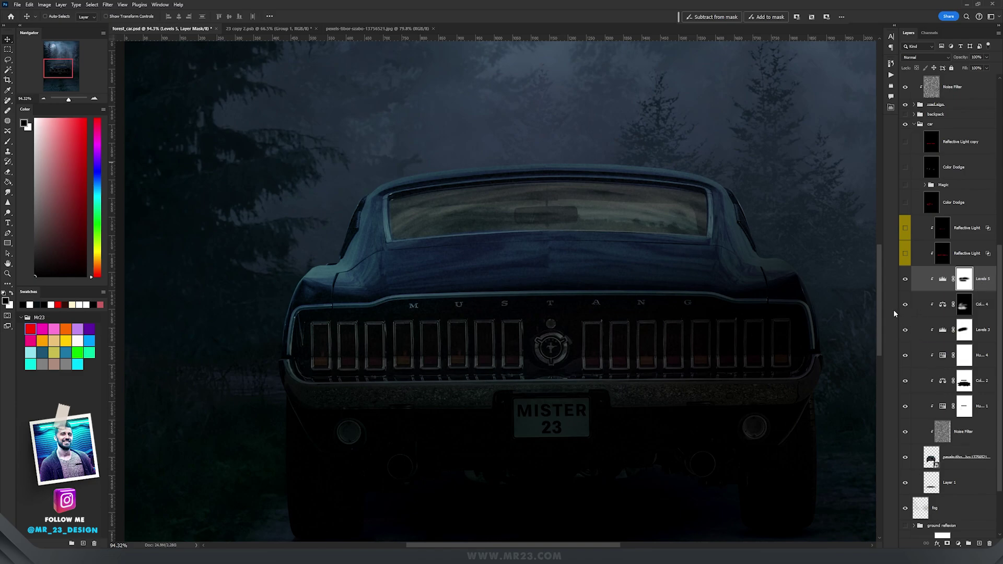
# Add a new layer clipped above the car's adjustments, fill it with black and set its blend mode to Linear Dodge (Add)
pyautogui.press('g')
pyautogui.click(980, 544)
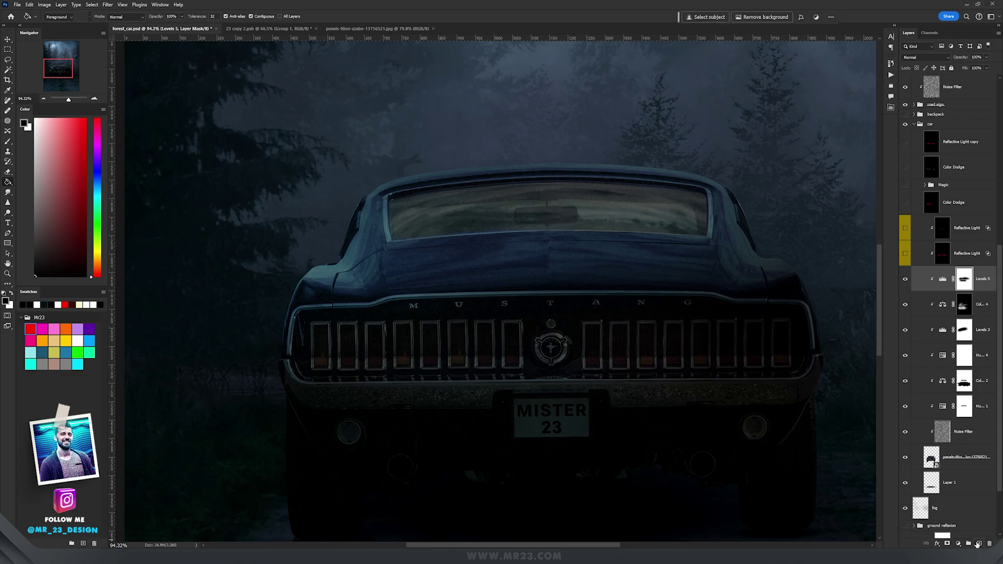
pyautogui.click(565, 250)
pyautogui.click(925, 57)
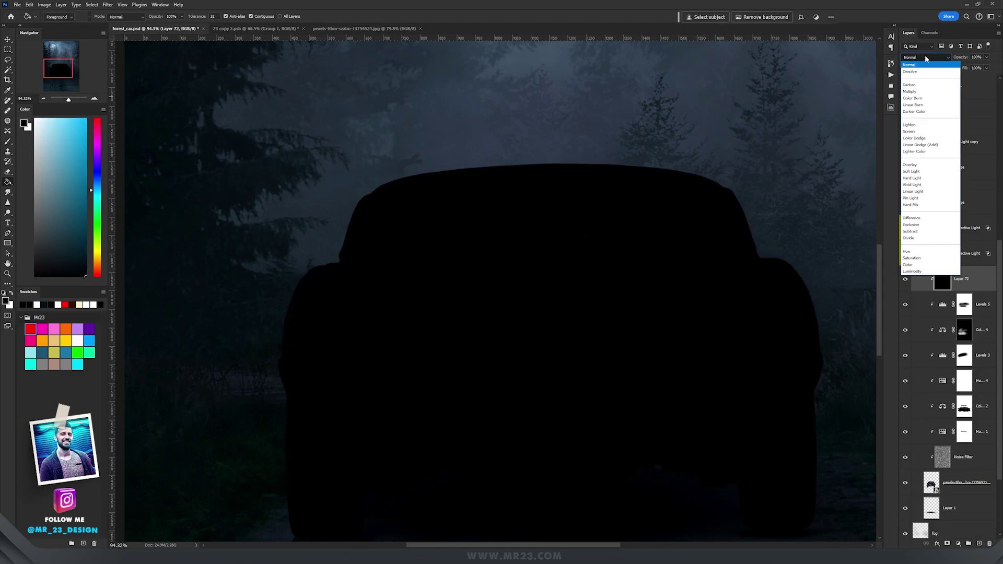
pyautogui.click(921, 145)
# Paint a soft red glow across both rows of tail lights with the Brush tool
pyautogui.press('b')
pyautogui.click(11, 294)
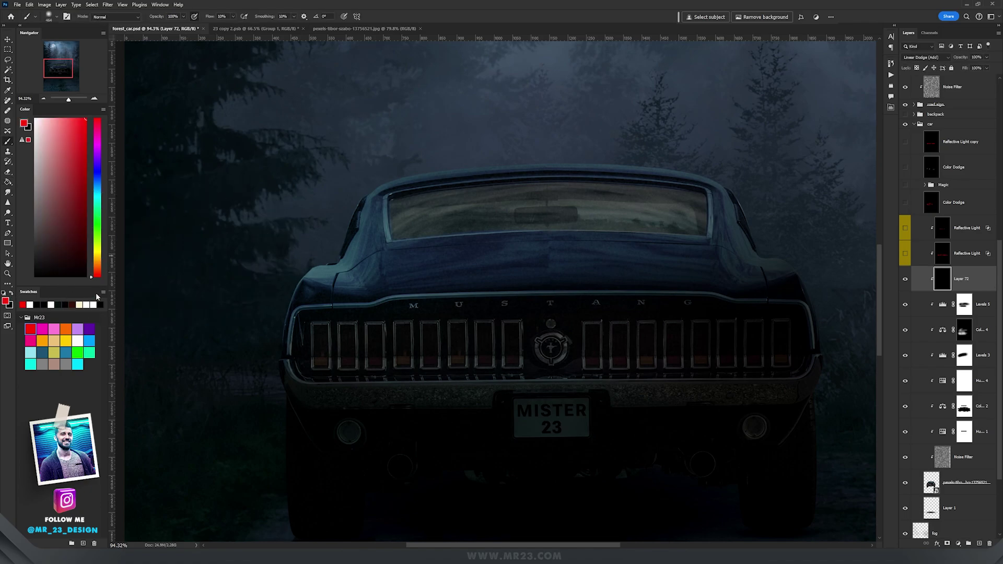
pyautogui.moveTo(364, 315)
pyautogui.mouseDown()
pyautogui.moveTo(303, 320)
pyautogui.moveTo(319, 336)
pyautogui.moveTo(315, 381)
pyautogui.moveTo(315, 336)
pyautogui.moveTo(361, 379)
pyautogui.moveTo(365, 363)
pyautogui.moveTo(412, 394)
pyautogui.moveTo(558, 354)
pyautogui.moveTo(657, 350)
pyautogui.mouseUp()
pyautogui.scroll(3, 325, 329)
pyautogui.press('space')
pyautogui.moveTo(724, 323)
pyautogui.mouseDown()
pyautogui.moveTo(495, 354)
pyautogui.moveTo(333, 224)
pyautogui.mouseUp()
pyautogui.moveTo(409, 265)
pyautogui.mouseDown()
pyautogui.moveTo(501, 242)
pyautogui.moveTo(685, 234)
pyautogui.moveTo(747, 264)
pyautogui.mouseUp()
pyautogui.press('x')
pyautogui.scroll(-4, 797, 265)
pyautogui.press('v')
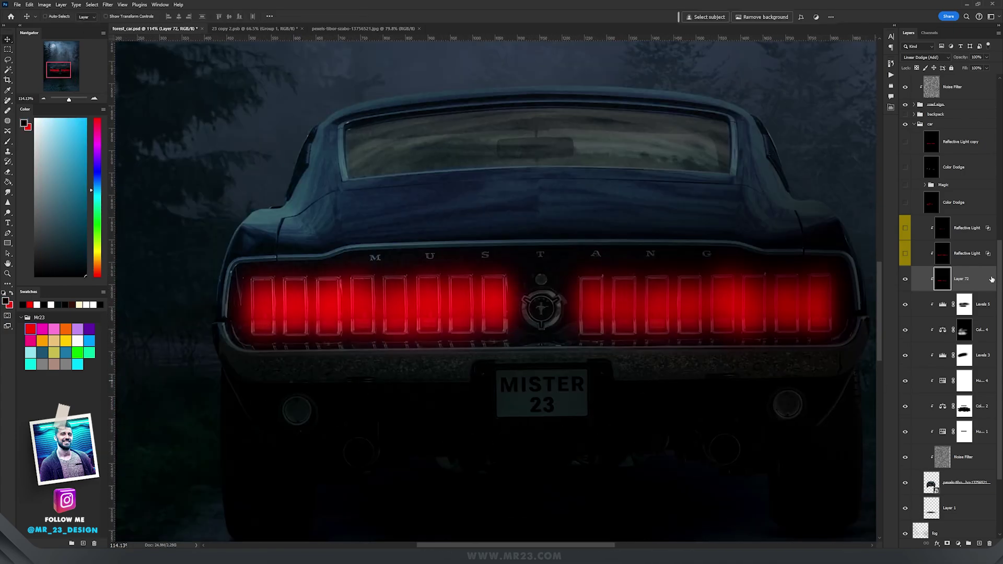
# Limit the red glow with Blend If by splitting the Underlying Layer black slider to about 9 / 38
pyautogui.doubleClick(973, 281)
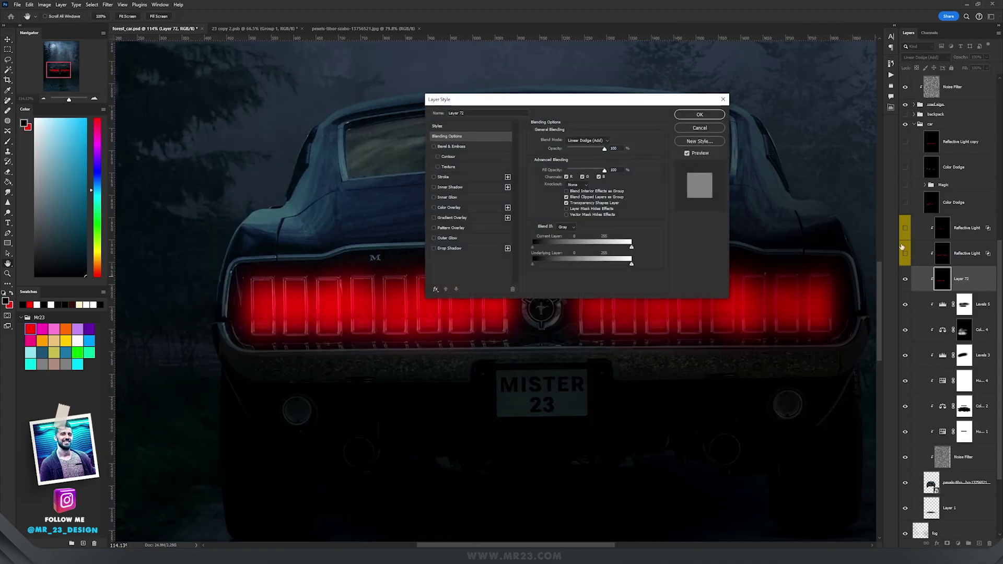
pyautogui.moveTo(541, 98); pyautogui.dragTo(478, 83)
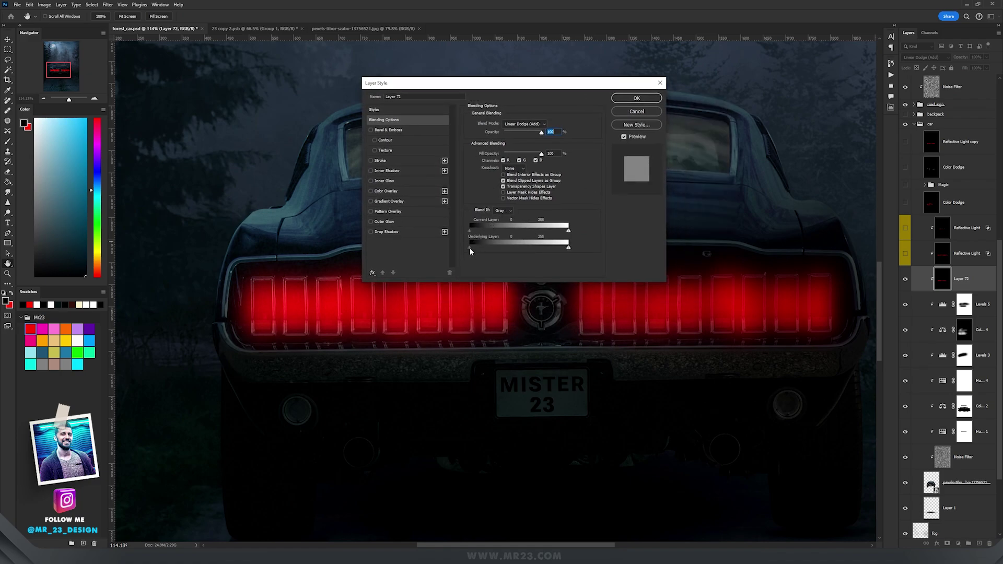
pyautogui.moveTo(474, 251); pyautogui.dragTo(473, 249)
pyautogui.moveTo(408, 261); pyautogui.dragTo(409, 263)
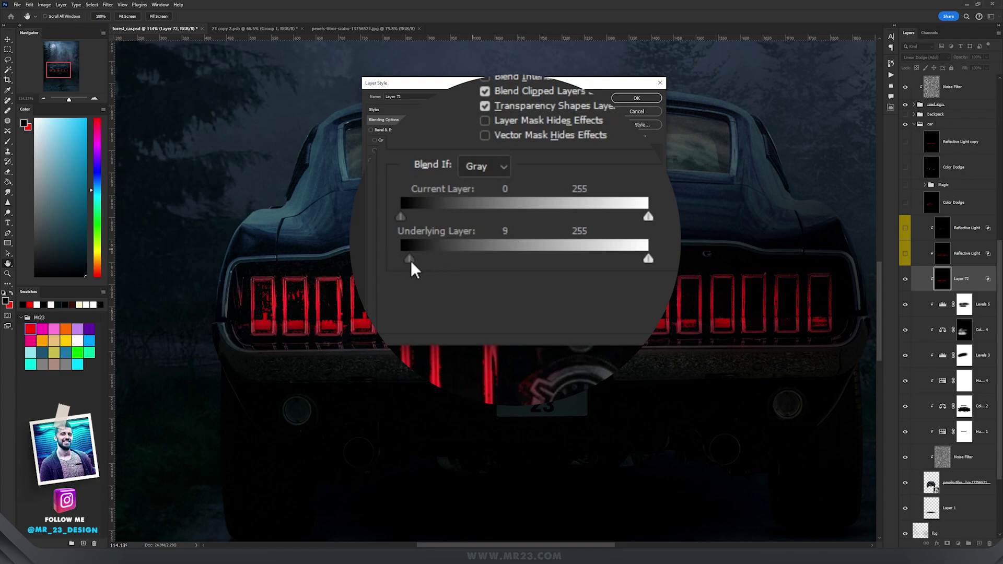
pyautogui.moveTo(413, 260); pyautogui.dragTo(445, 259)
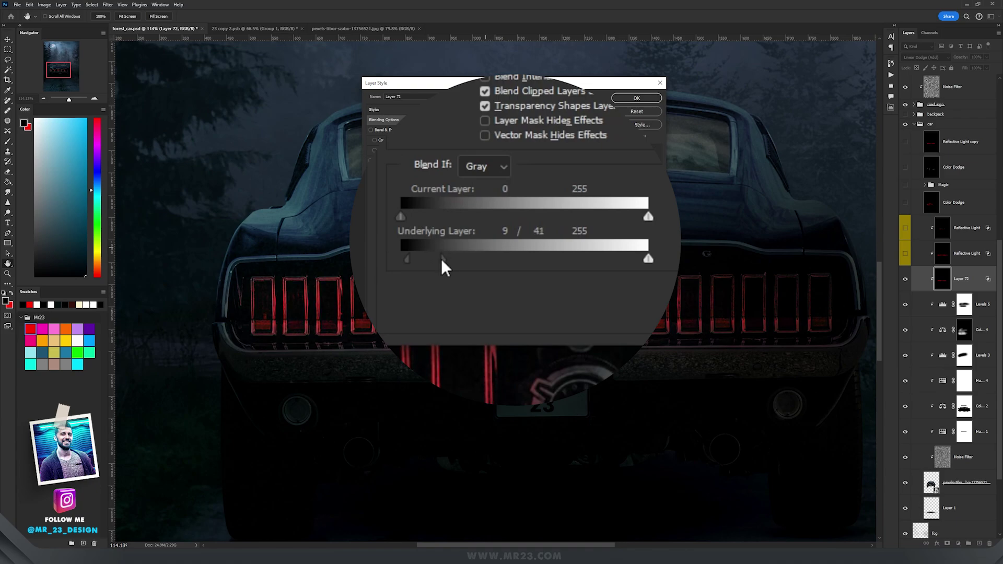
pyautogui.moveTo(441, 259); pyautogui.dragTo(438, 258)
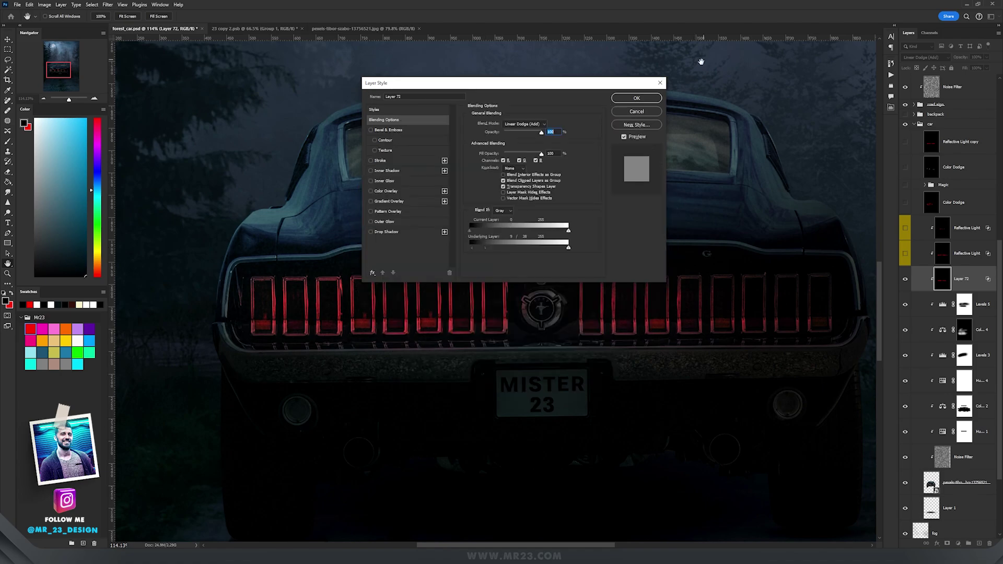
pyautogui.click(649, 96)
# Add another black Linear Dodge (Add) layer and paint red reflections at 30% brush opacity along the chrome strip beneath the tail lights
pyautogui.scroll(-3, 630, 216)
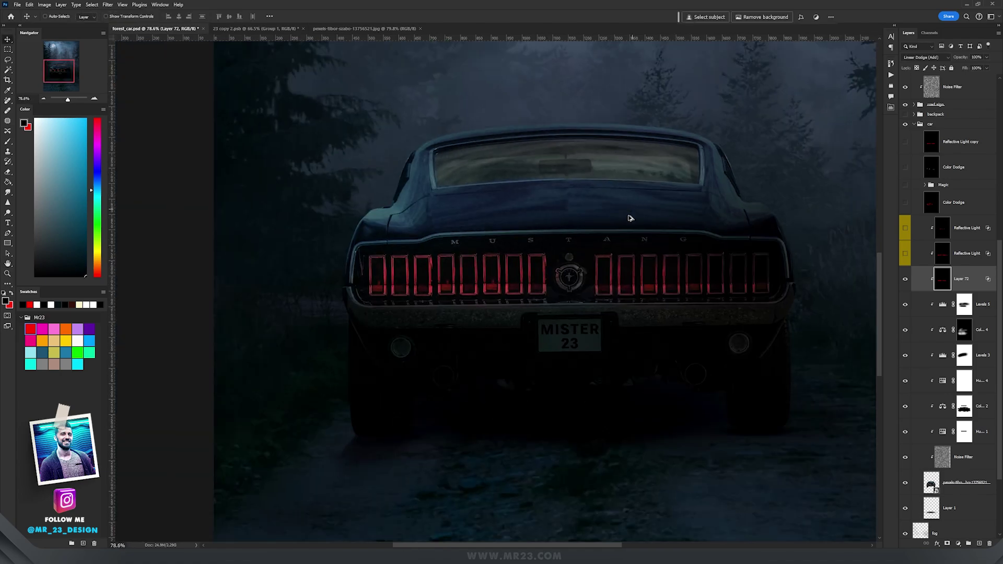
pyautogui.scroll(2, 628, 225)
pyautogui.scroll(4, 629, 232)
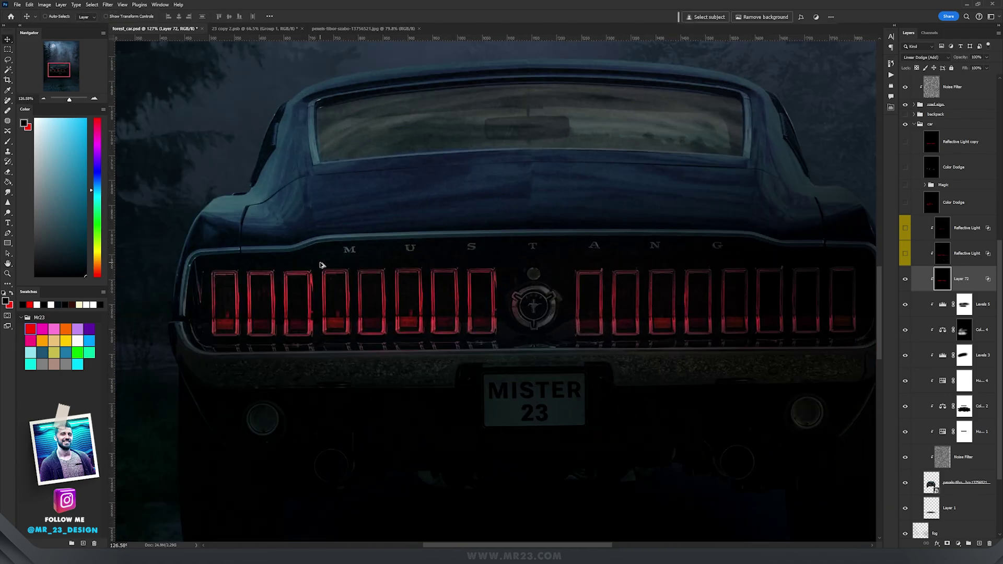
pyautogui.scroll(5, 322, 272)
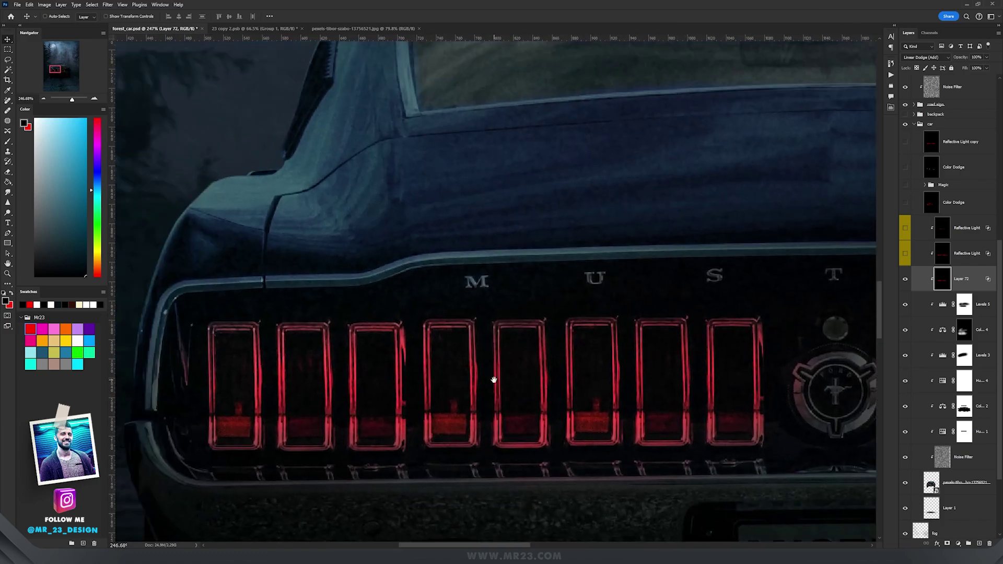
pyautogui.scroll(-1, 467, 439)
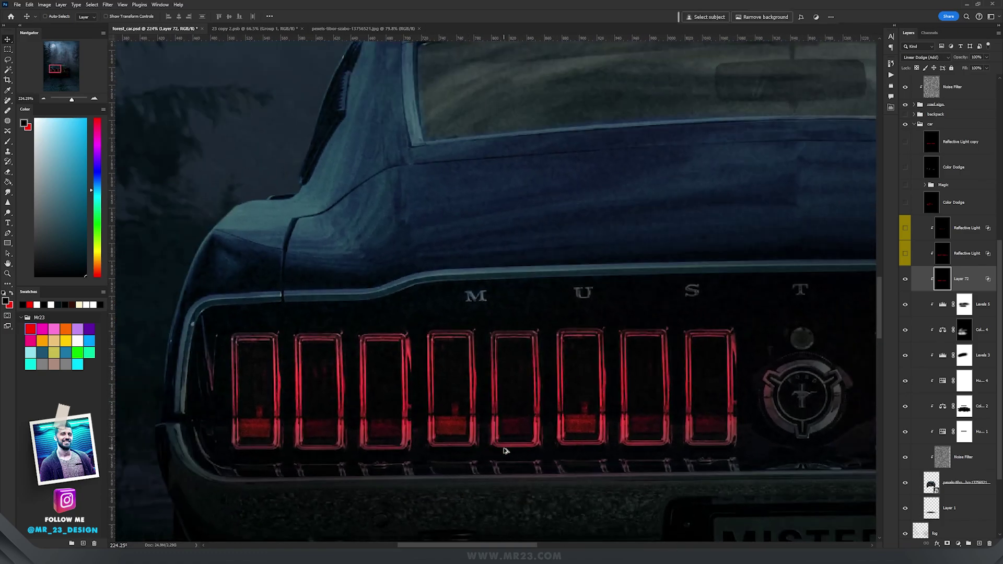
pyautogui.scroll(5, 406, 400)
pyautogui.scroll(-6, 406, 401)
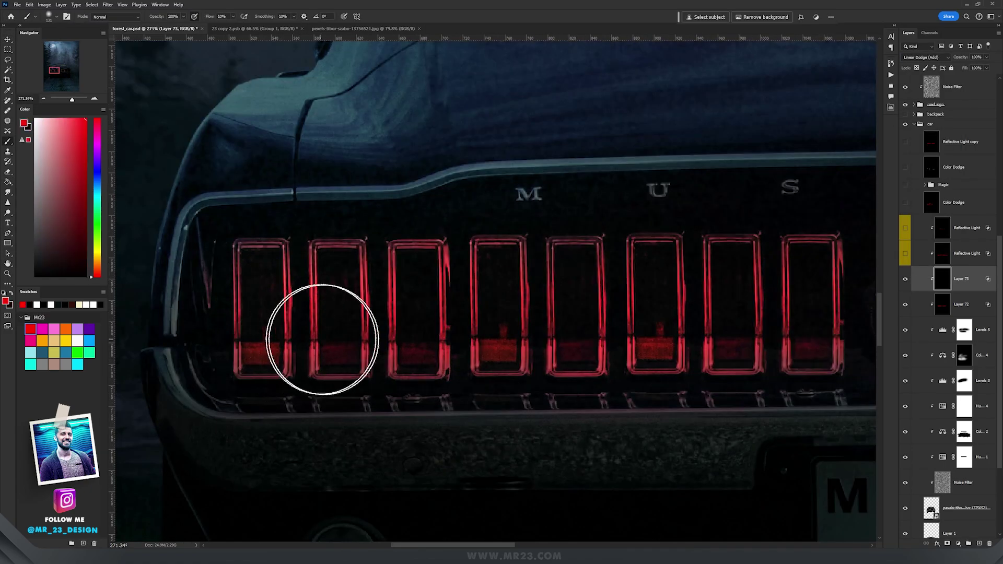
pyautogui.moveTo(370, 378); pyautogui.dragTo(301, 377)
pyautogui.scroll(6, 334, 396)
pyautogui.moveTo(346, 401); pyautogui.dragTo(351, 404)
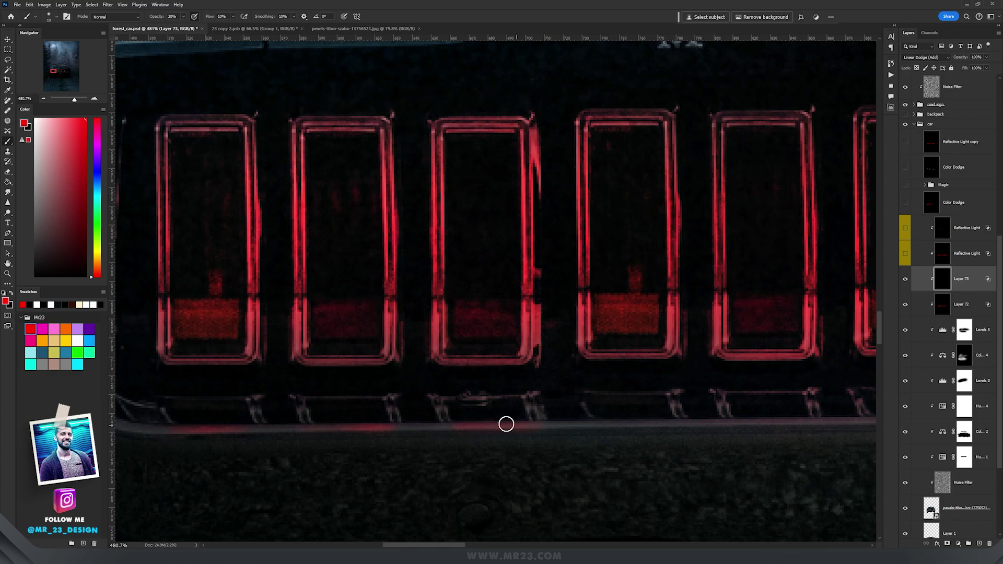
pyautogui.hscroll(2, 408, 412)
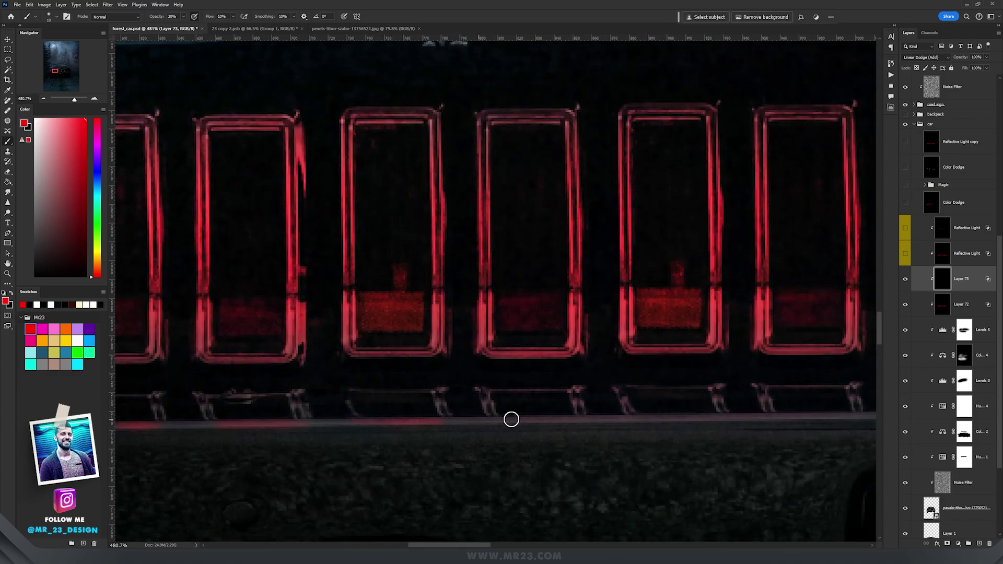
pyautogui.scroll(-5, 501, 420)
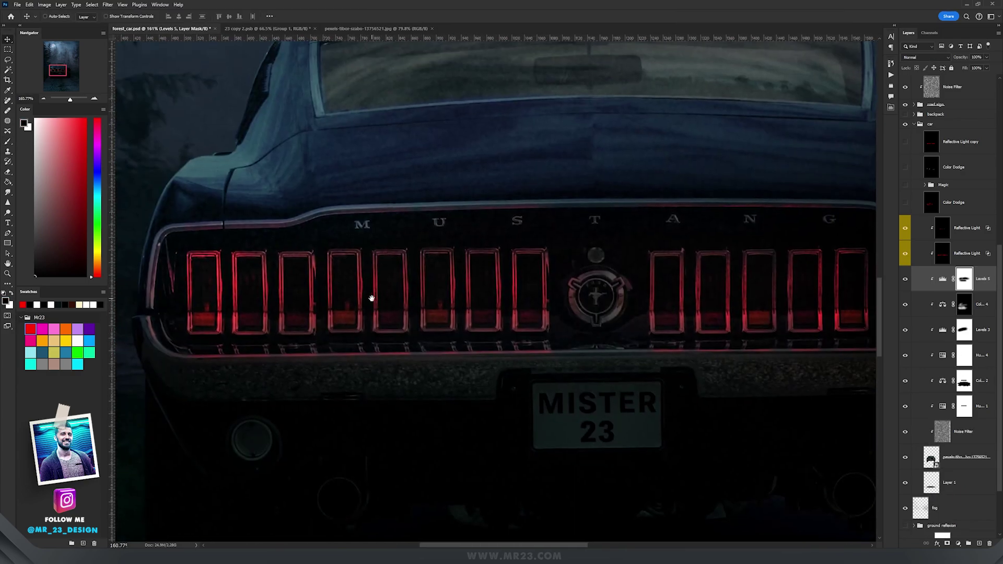
# Add a new layer above the upper Reflective Light layer, fill it with black and set its blend mode to Color Dodge
pyautogui.moveTo(371, 298); pyautogui.dragTo(371, 322)
pyautogui.scroll(5, 289, 293)
pyautogui.moveTo(289, 294); pyautogui.dragTo(409, 317)
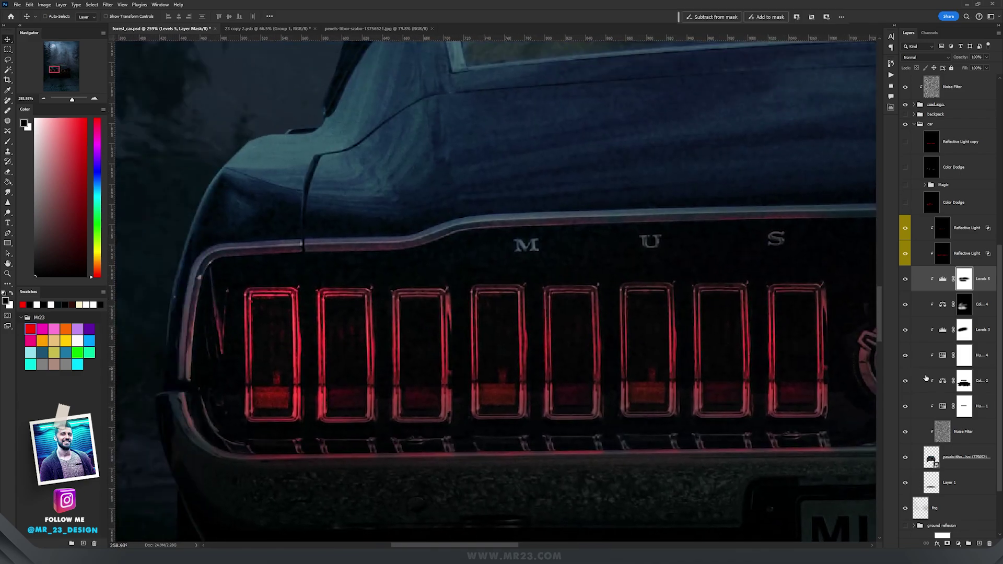
pyautogui.click(967, 231)
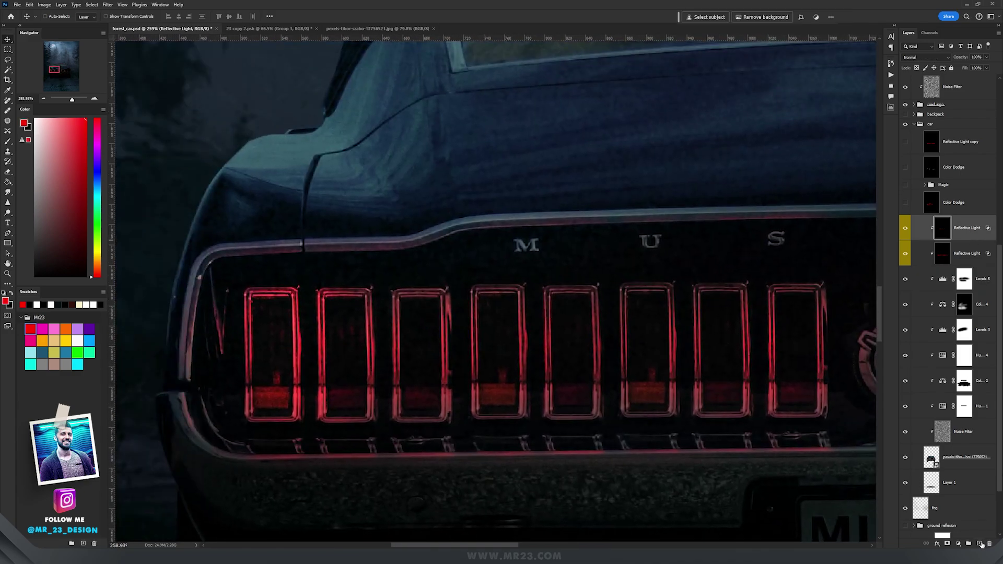
pyautogui.click(981, 544)
pyautogui.press('g')
pyautogui.press('x')
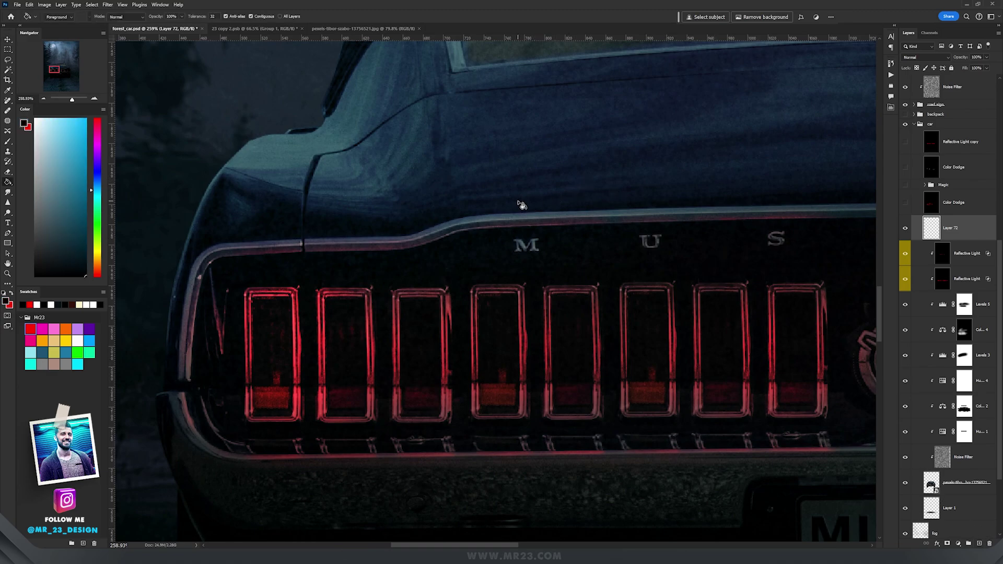
pyautogui.click(519, 203)
pyautogui.click(931, 57)
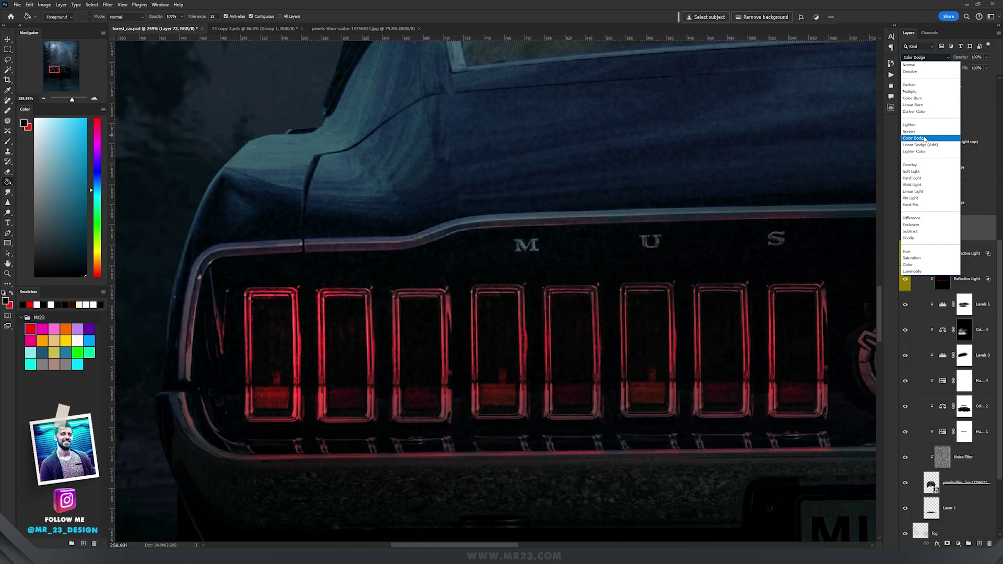
pyautogui.click(925, 139)
# Brush a soft red glow over the left tail lights on the Color Dodge layer at 30% opacity
pyautogui.press('b')
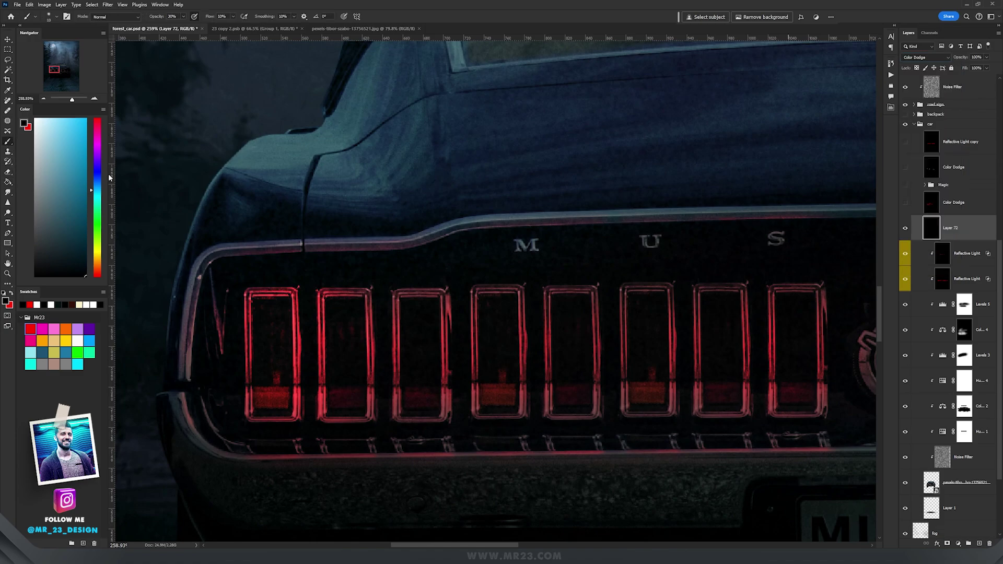
pyautogui.press('x')
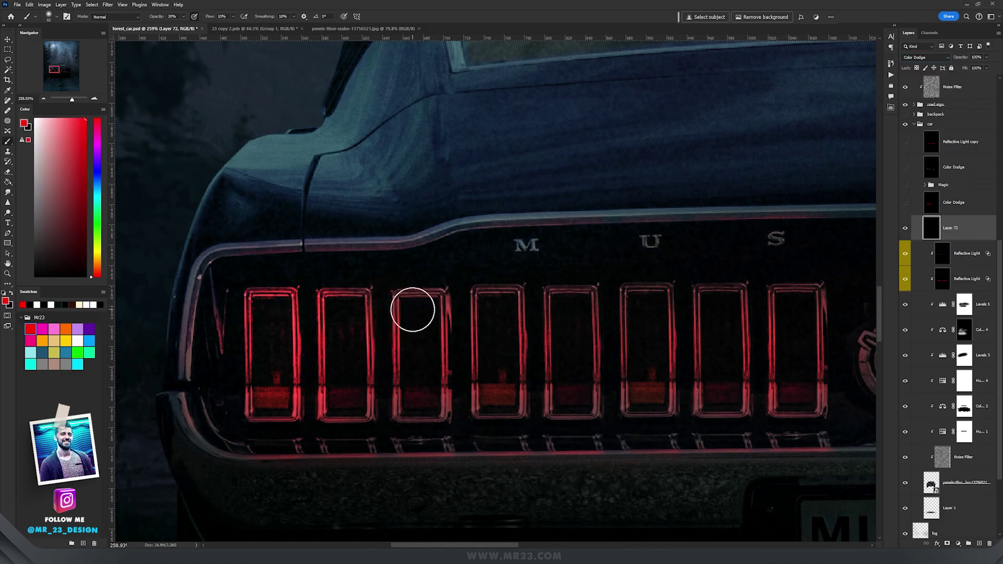
pyautogui.moveTo(338, 306); pyautogui.dragTo(352, 304)
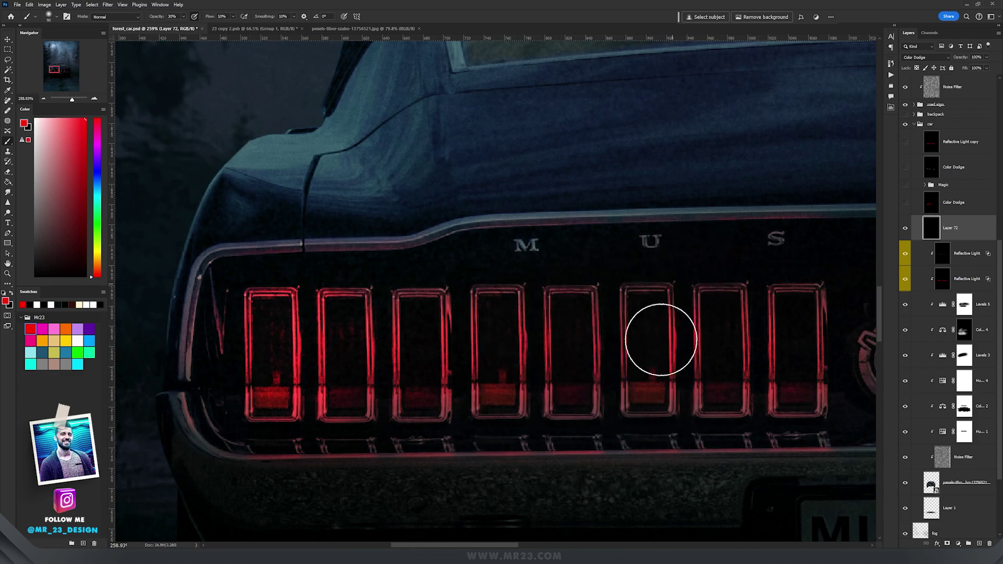
pyautogui.moveTo(390, 323); pyautogui.dragTo(308, 284)
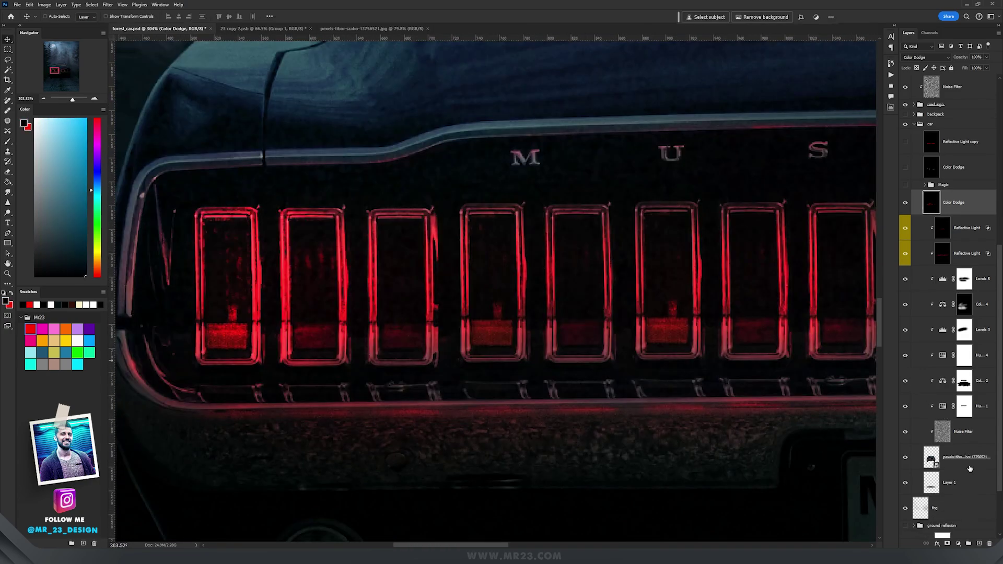
# Add a new layer above the lower Color Dodge layer, fill it with black and set its blend mode to Color Dodge
pyautogui.click(980, 545)
pyautogui.press('g')
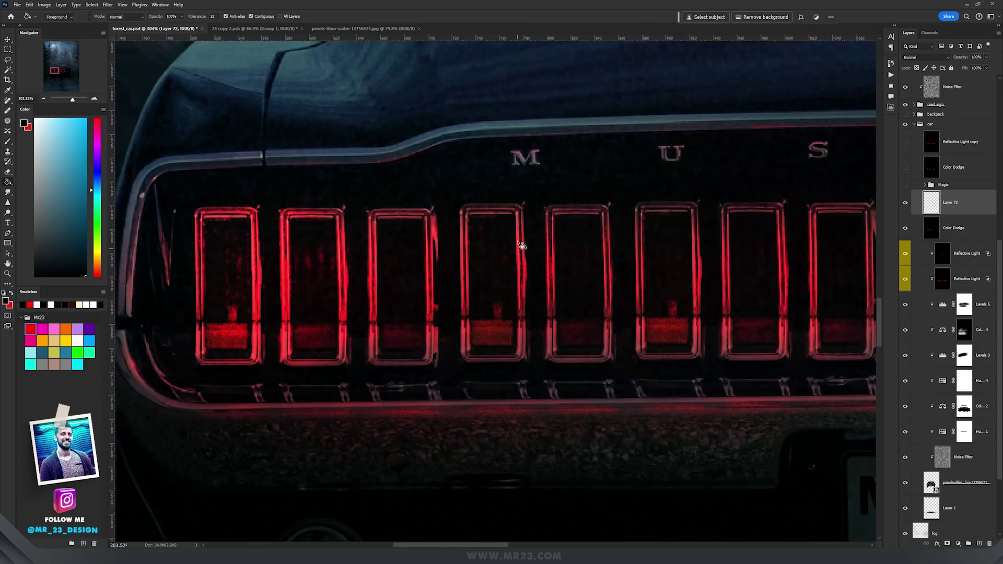
pyautogui.click(520, 245)
pyautogui.click(923, 56)
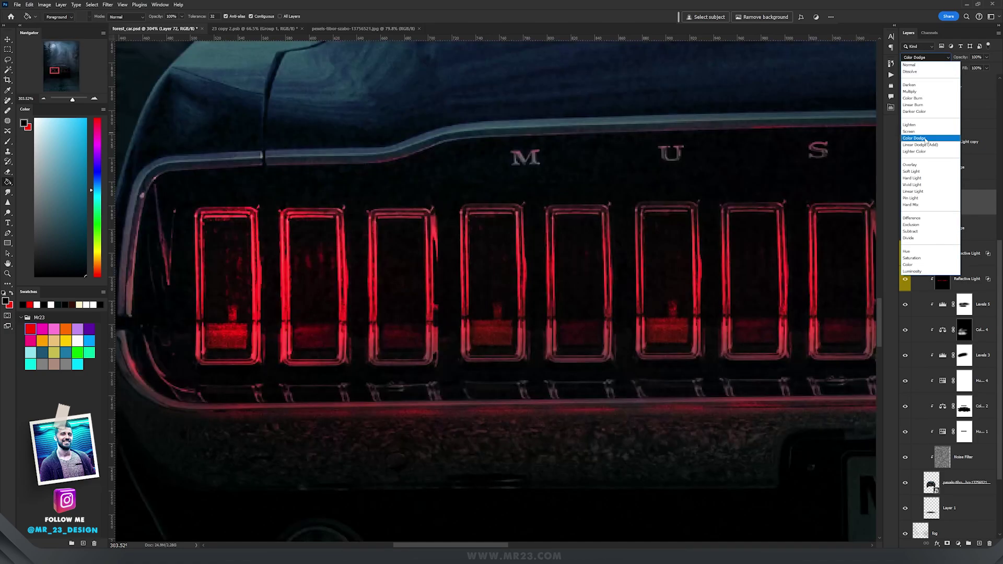
pyautogui.click(919, 138)
# Paint white highlights along the chrome frames of the leftmost tail lights at 100% brush opacity
pyautogui.click(12, 293)
pyautogui.moveTo(47, 191); pyautogui.dragTo(20, 82)
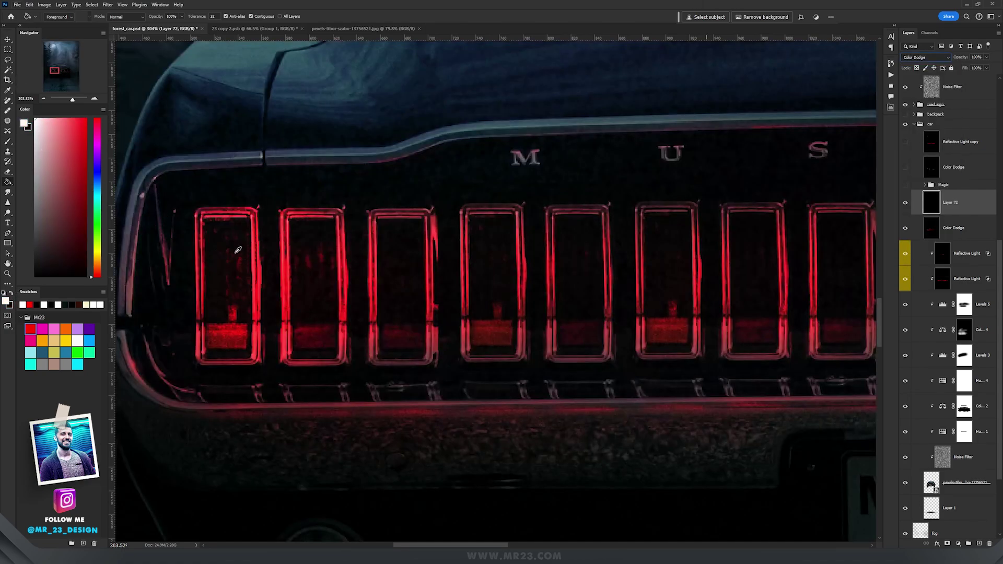
pyautogui.press('b')
pyautogui.scroll(4, 178, 222)
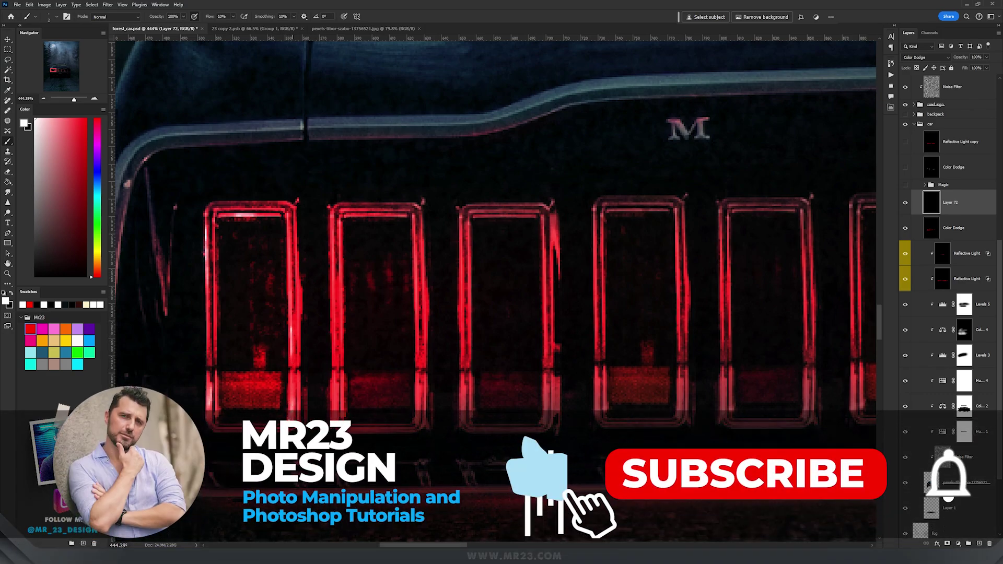
pyautogui.moveTo(334, 385); pyautogui.dragTo(334, 414)
pyautogui.moveTo(524, 242); pyautogui.dragTo(392, 276)
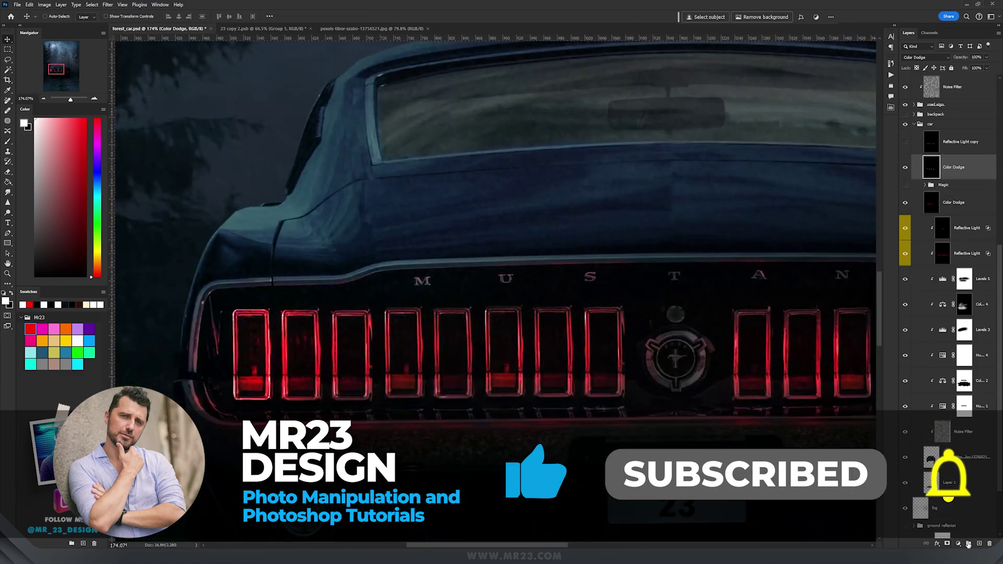
# Add a new layer above the upper Color Dodge layer, fill it with black and set its blend mode to Linear Dodge (Add)
pyautogui.click(980, 545)
pyautogui.press('g')
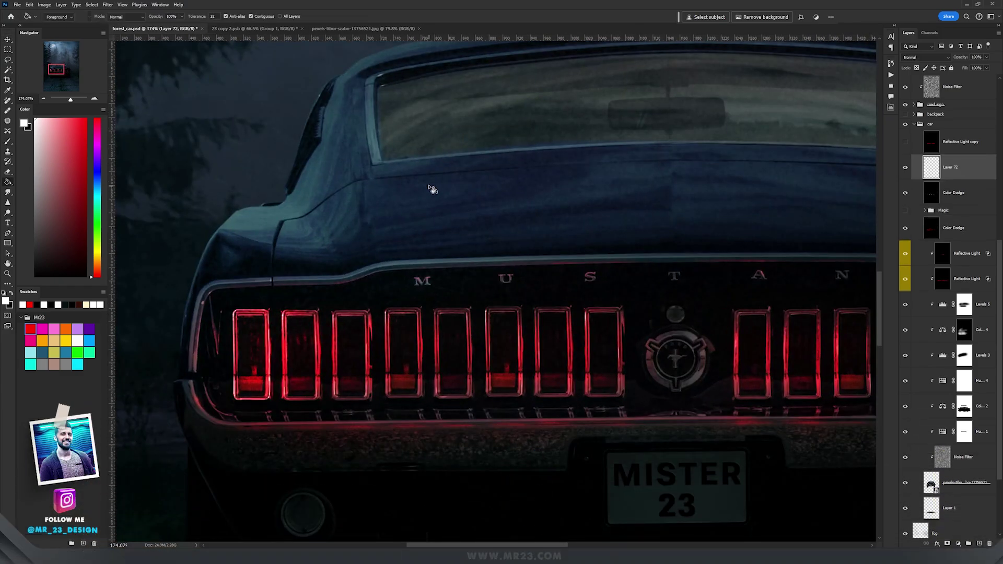
pyautogui.press('x')
pyautogui.click(797, 98)
pyautogui.click(923, 57)
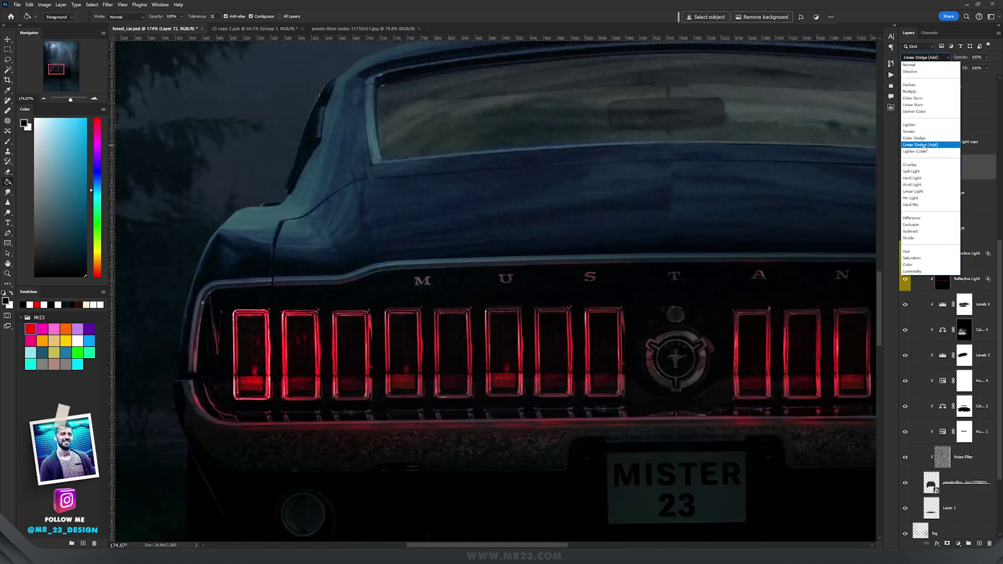
pyautogui.click(925, 147)
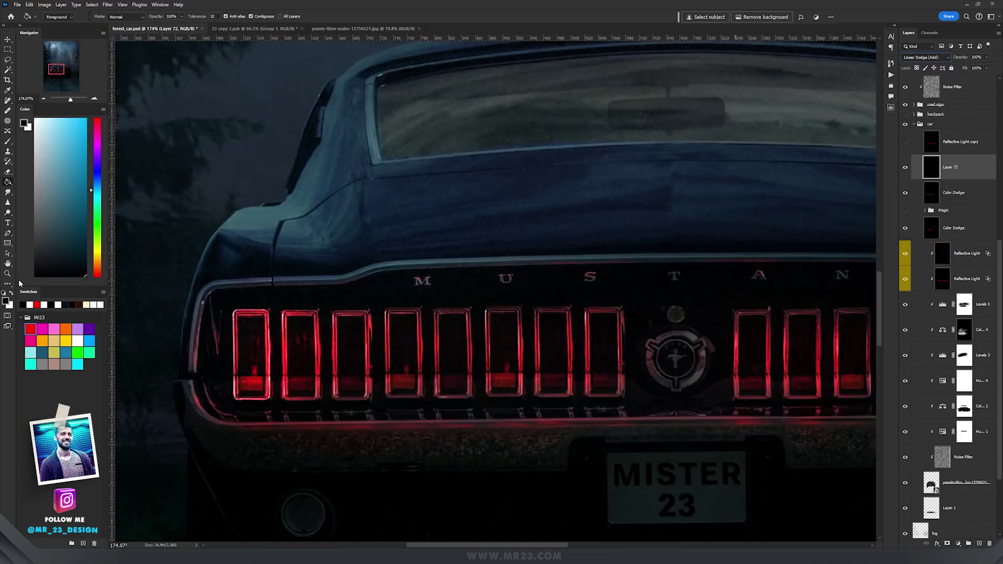
# Brush soft red light over the tail lights on the Linear Dodge (Add) layer at 30% opacity and 10% flow
pyautogui.click(31, 329)
pyautogui.press('b')
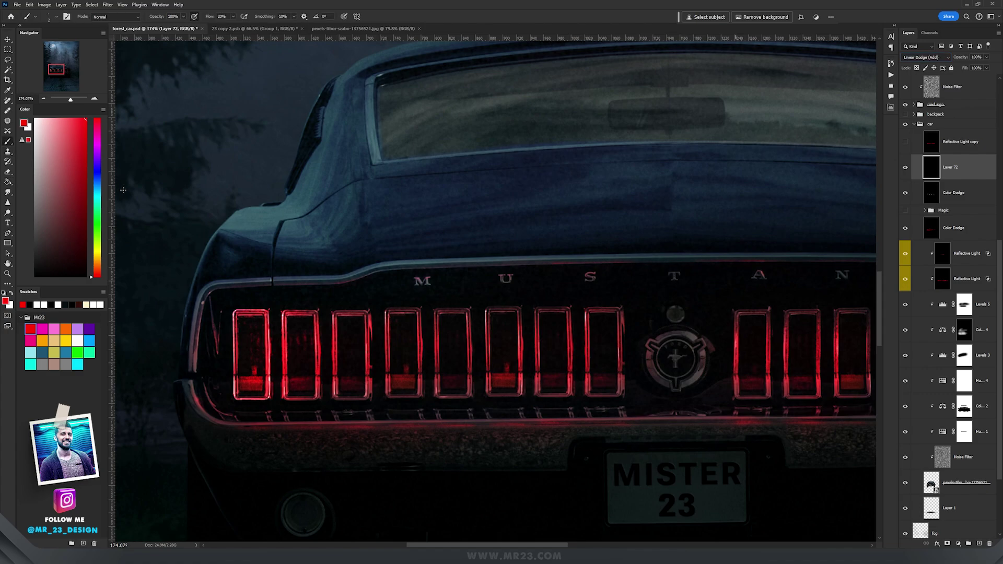
pyautogui.press('3')
pyautogui.hotkey('shift', '1')
pyautogui.press('5')
pyautogui.moveTo(253, 329)
pyautogui.mouseDown()
pyautogui.moveTo(249, 373)
pyautogui.moveTo(245, 351)
pyautogui.moveTo(250, 331)
pyautogui.moveTo(254, 385)
pyautogui.moveTo(351, 335)
pyautogui.moveTo(456, 359)
pyautogui.mouseUp()
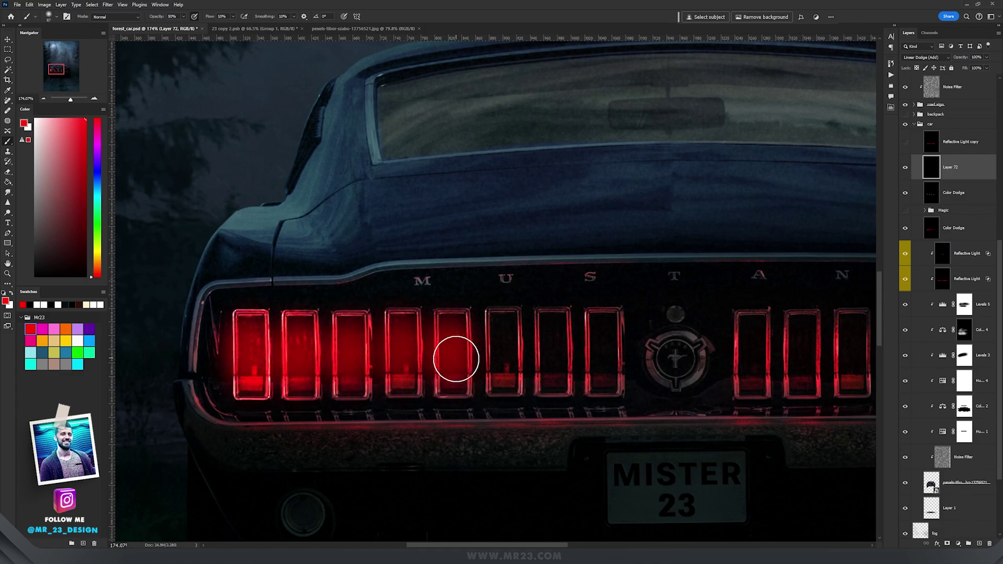
pyautogui.moveTo(366, 356); pyautogui.dragTo(426, 354)
pyautogui.moveTo(418, 340)
pyautogui.mouseDown()
pyautogui.moveTo(497, 314)
pyautogui.moveTo(730, 315)
pyautogui.mouseUp()
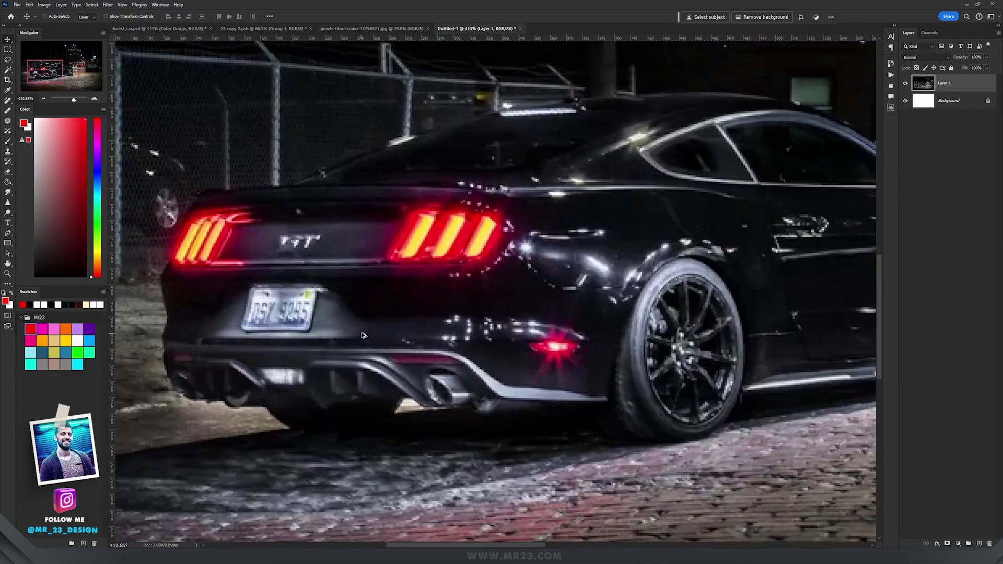
# Examine the colors and falloff of the lit tail lights in the black Mustang GT reference photo
pyautogui.scroll(-2, 364, 335)
pyautogui.scroll(1, 367, 327)
pyautogui.scroll(-1, 369, 324)
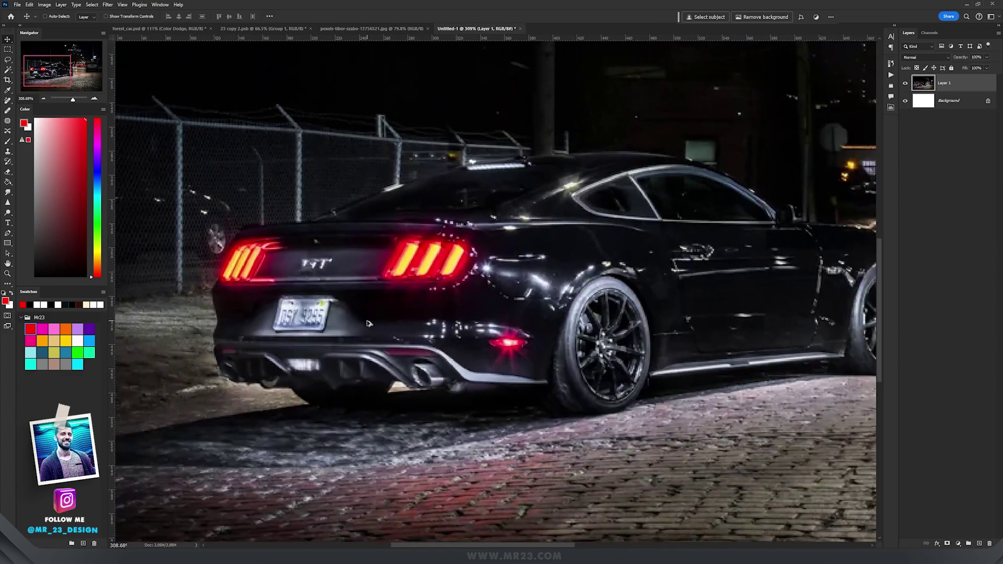
pyautogui.scroll(4, 368, 323)
pyautogui.moveTo(465, 256); pyautogui.dragTo(561, 431)
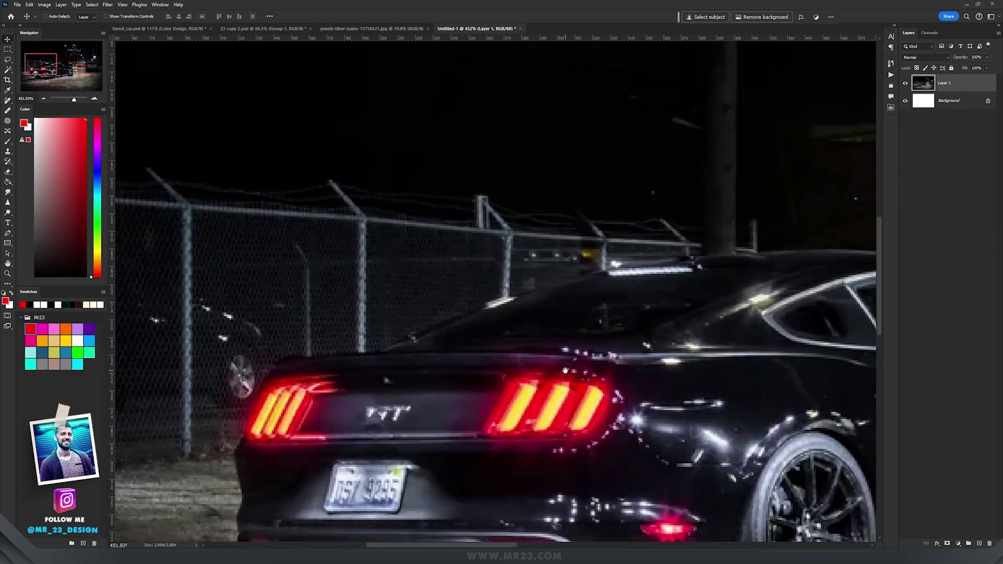
pyautogui.scroll(8, 562, 366)
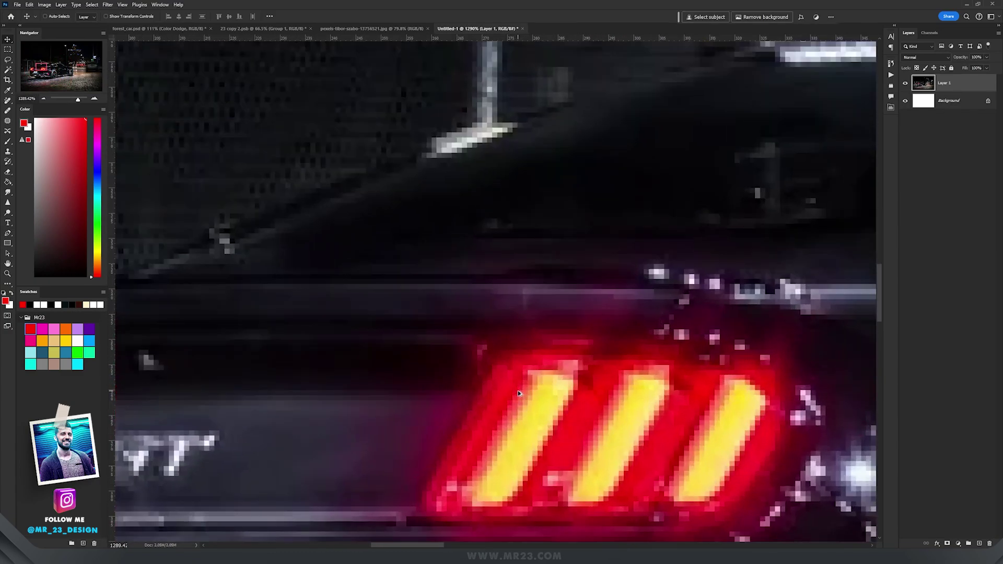
pyautogui.scroll(-3, 563, 342)
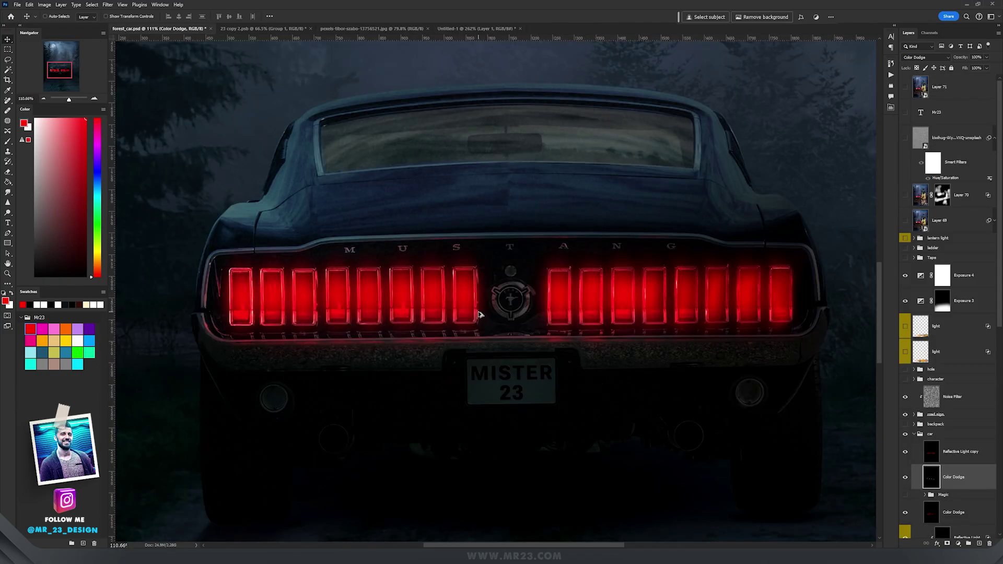
pyautogui.scroll(3, 480, 314)
pyautogui.moveTo(563, 294); pyautogui.dragTo(576, 333)
pyautogui.scroll(-1, 587, 344)
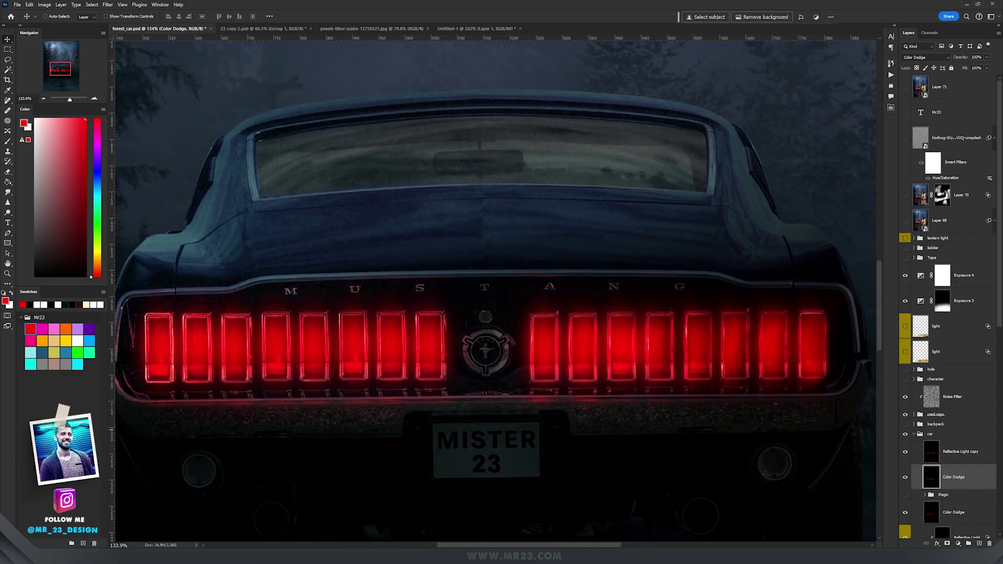
# Create a new group between the upper Color Dodge layer and the Magic group and set its blend mode to Screen
pyautogui.click(969, 542)
pyautogui.click(925, 57)
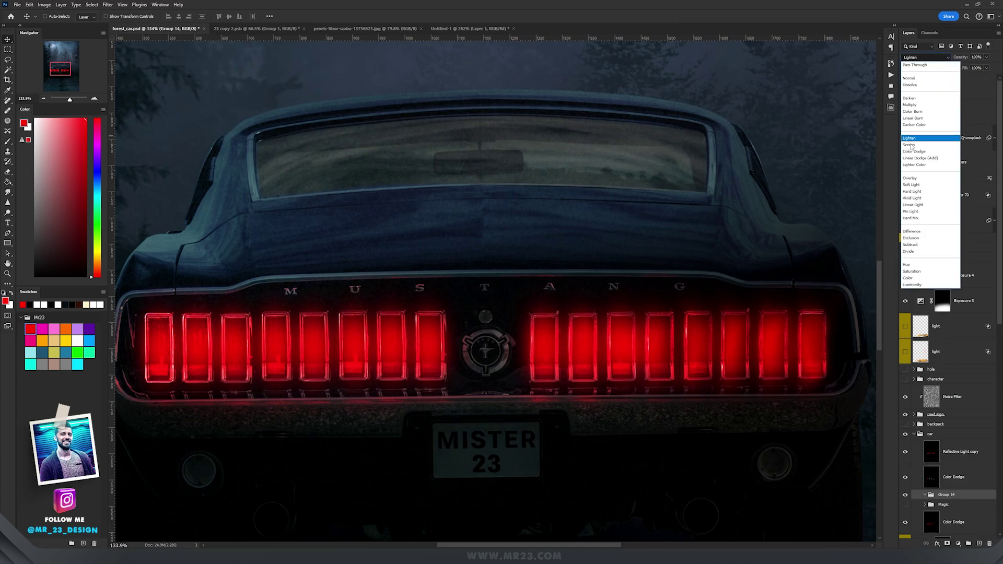
pyautogui.click(909, 144)
# Add two new layers inside the Screen group and fill the lower one with black
pyautogui.scroll(-2, 967, 418)
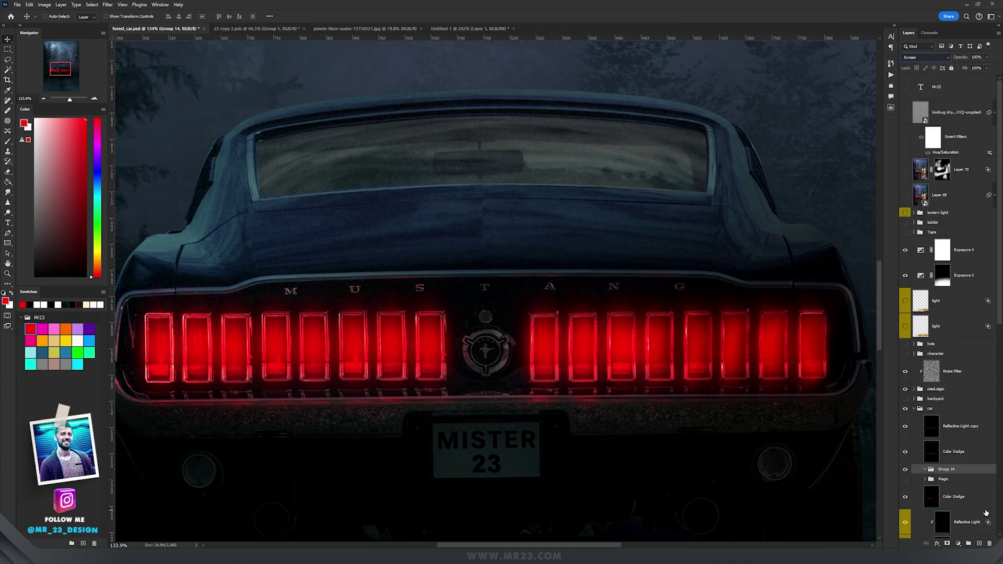
pyautogui.click(980, 544)
pyautogui.click(980, 544)
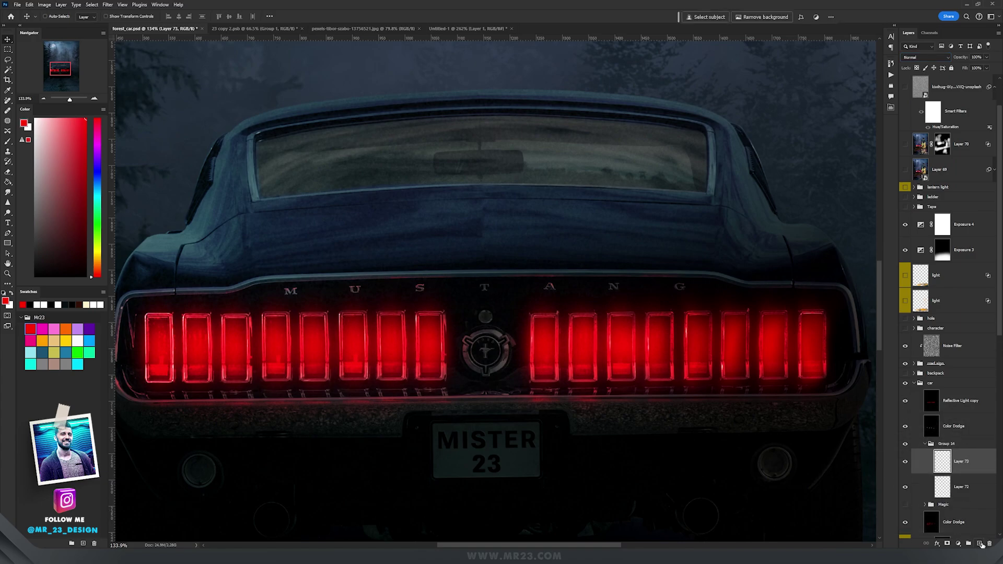
pyautogui.click(961, 487)
pyautogui.press('g')
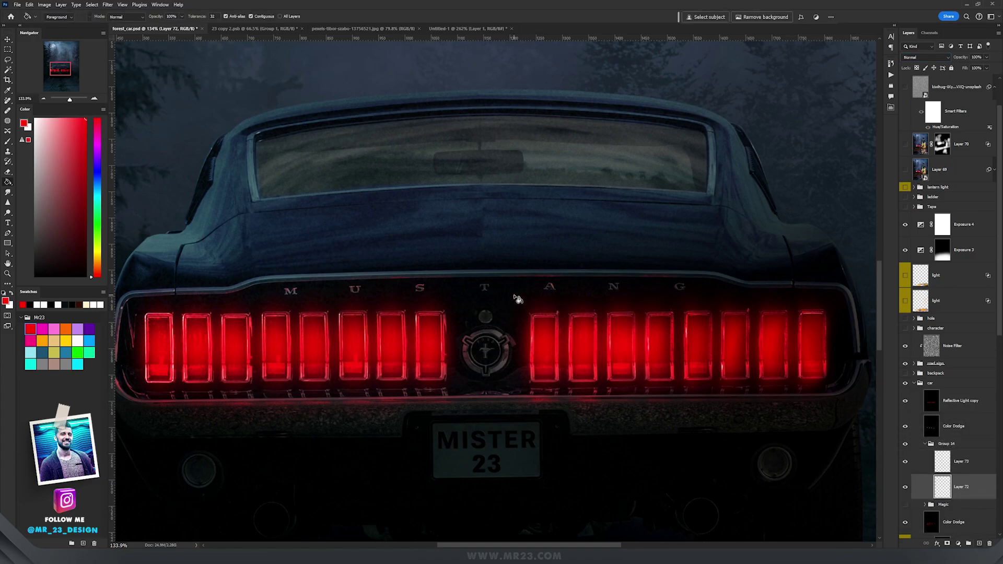
pyautogui.press('d')
pyautogui.click(507, 297)
# Add a Gradient Map adjustment above the group's empty upper layer and open its gradient for editing
pyautogui.click(964, 463)
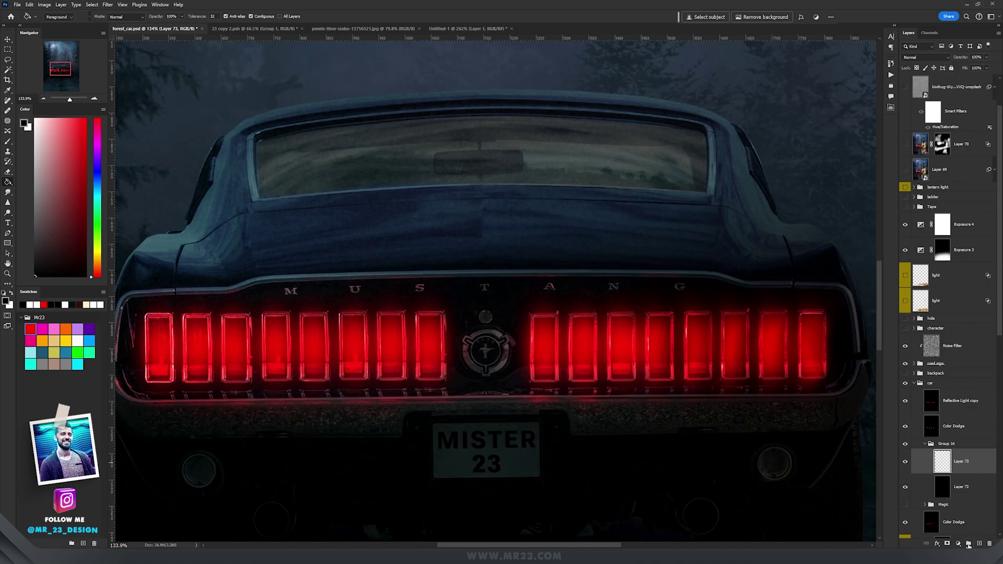
pyautogui.click(961, 545)
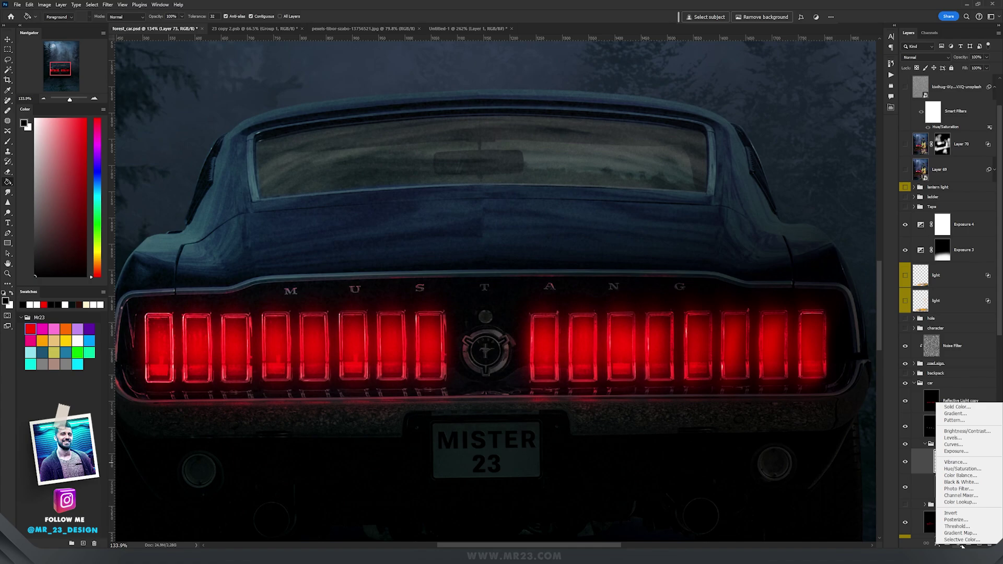
pyautogui.click(959, 533)
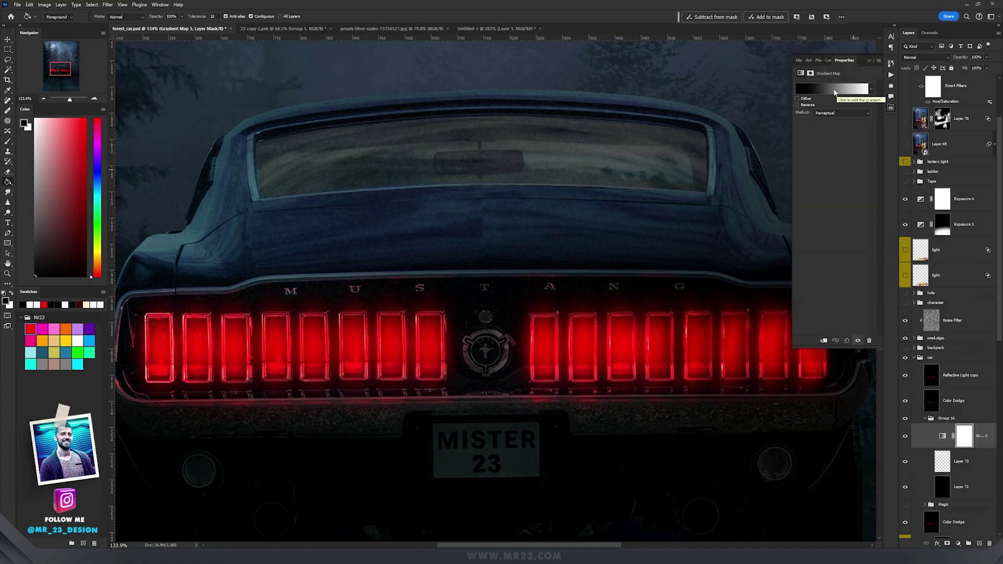
pyautogui.click(834, 93)
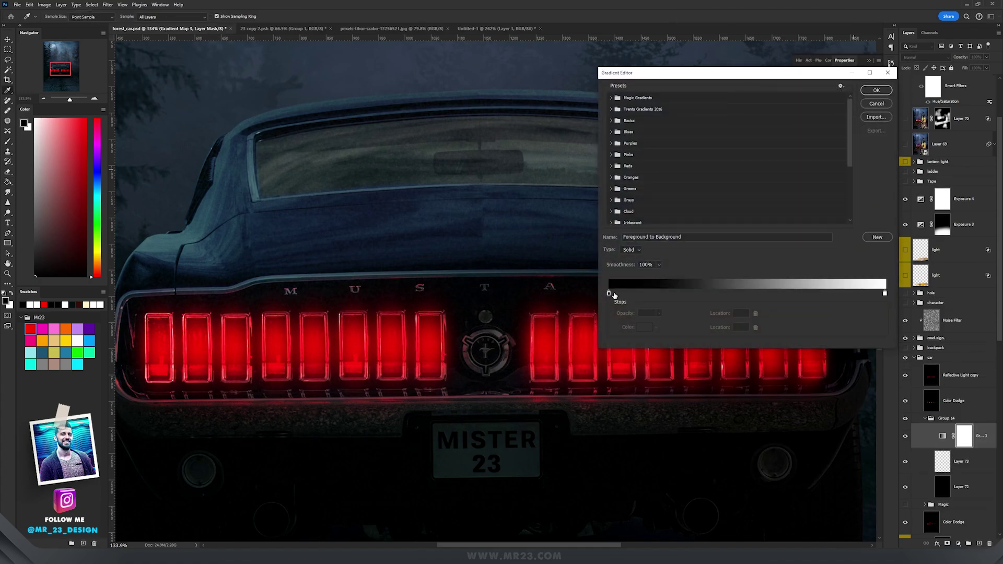
pyautogui.click(608, 293)
pyautogui.click(886, 295)
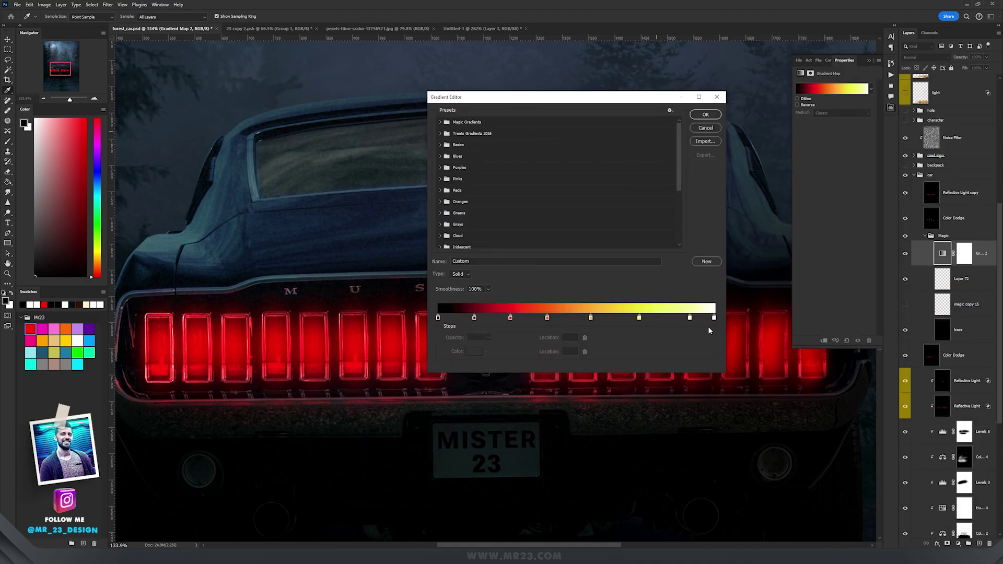
# Inspect the color stops of the Magic group's black-red-orange-yellow-white gradient map one by one
pyautogui.doubleClick(438, 317)
pyautogui.press('Return')
pyautogui.doubleClick(715, 318)
pyautogui.press('Return')
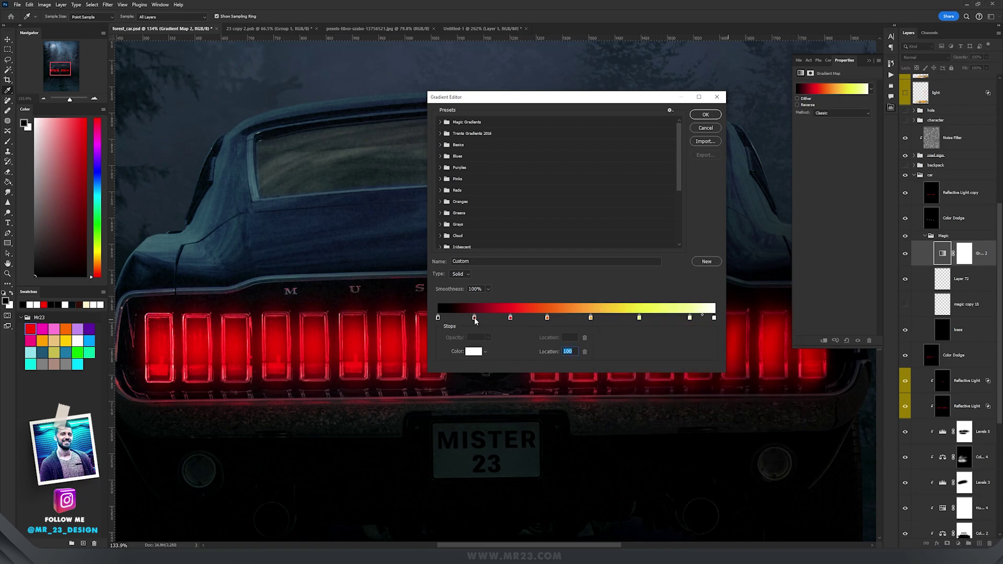
pyautogui.doubleClick(474, 317)
pyautogui.press('Return')
pyautogui.doubleClick(511, 318)
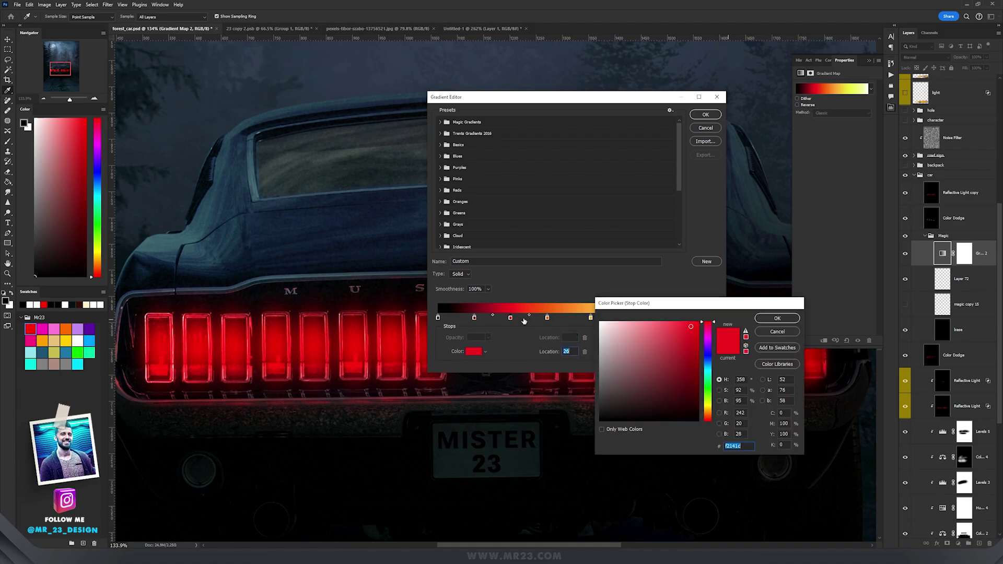
pyautogui.press('Return')
pyautogui.doubleClick(590, 318)
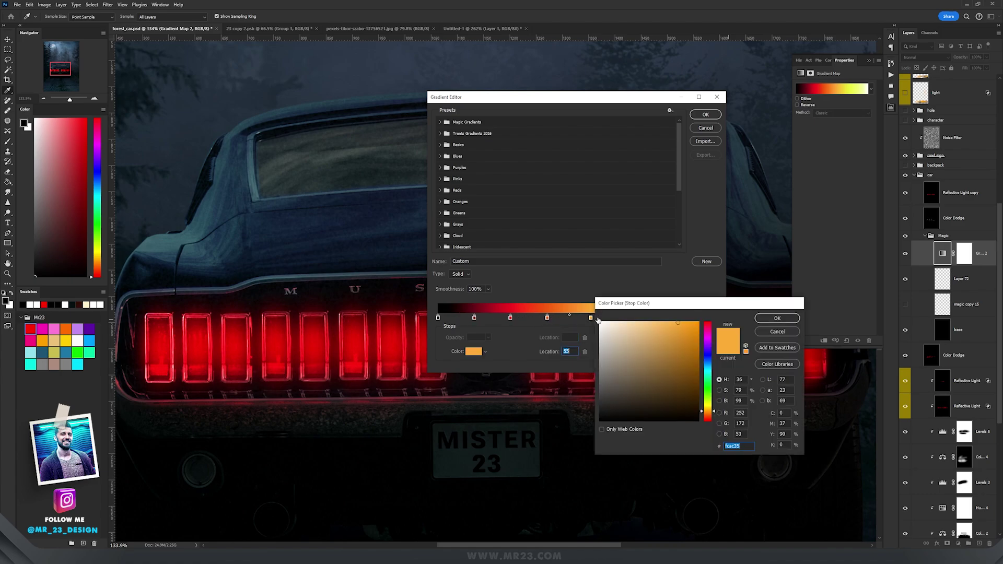
pyautogui.press('Return')
pyautogui.doubleClick(640, 317)
pyautogui.press('Return')
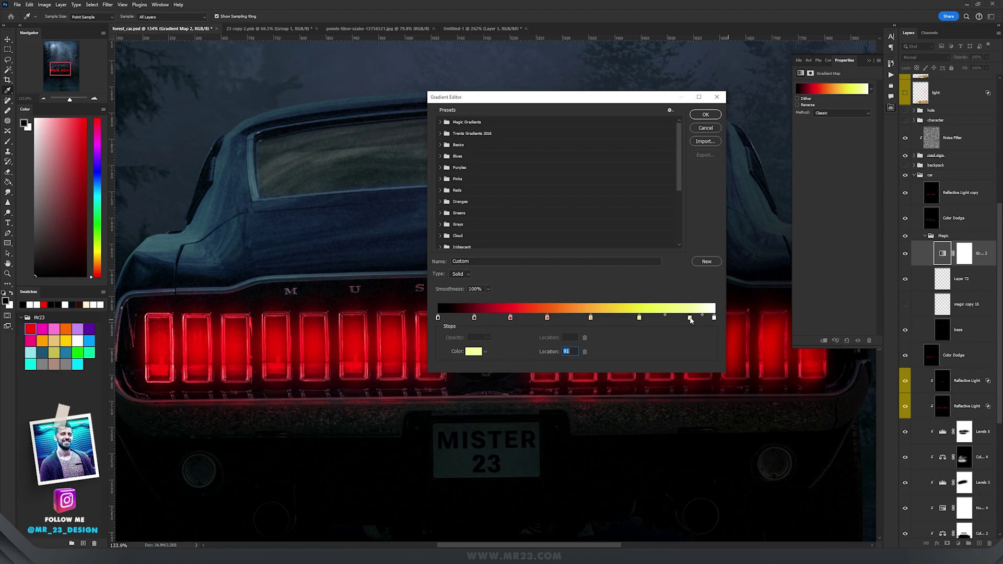
pyautogui.doubleClick(690, 318)
pyautogui.press('Return')
pyautogui.click(706, 115)
# Paint the leftmost tail light on the Magic group's Layer 72 with a soft white brush at 100% opacity, then refine its edge with black
pyautogui.hotkey('alt', '[')
pyautogui.press('v')
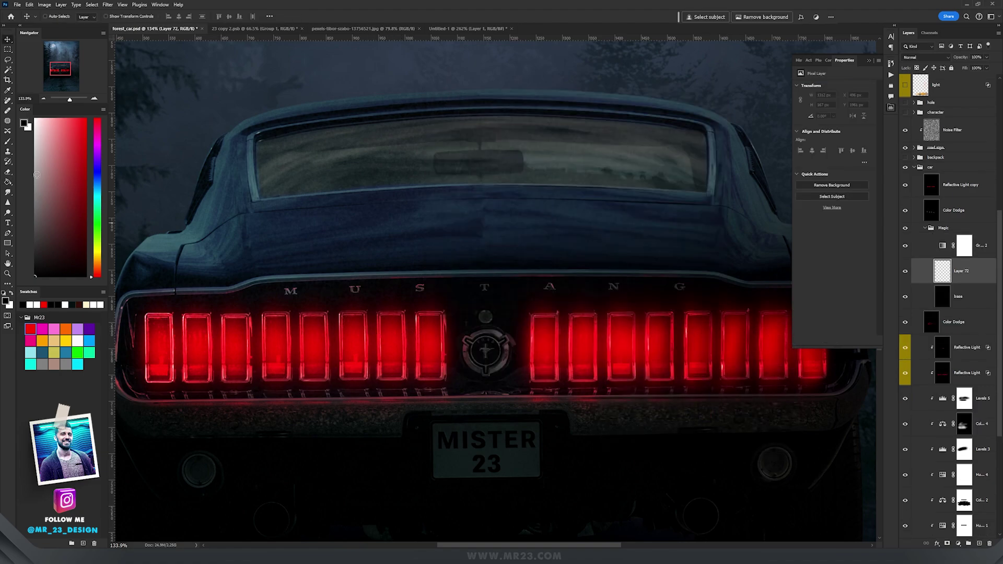
pyautogui.click(8, 143)
pyautogui.keyDown('alt'); pyautogui.scroll(3, 162, 340); pyautogui.keyUp('alt')
pyautogui.press('x')
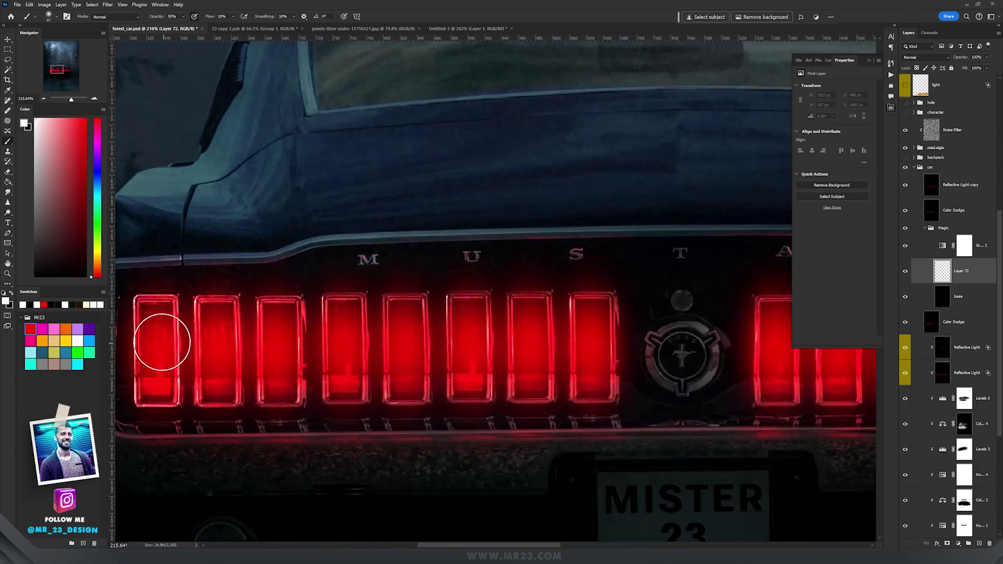
pyautogui.moveTo(250, 281); pyautogui.dragTo(303, 287)
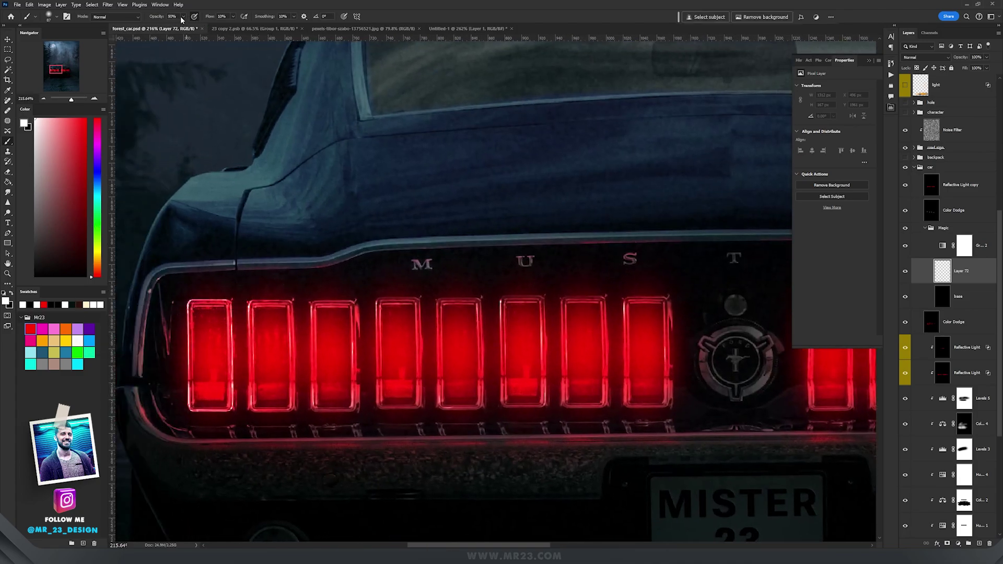
pyautogui.moveTo(183, 27); pyautogui.dragTo(205, 28)
pyautogui.scroll(2, 216, 306)
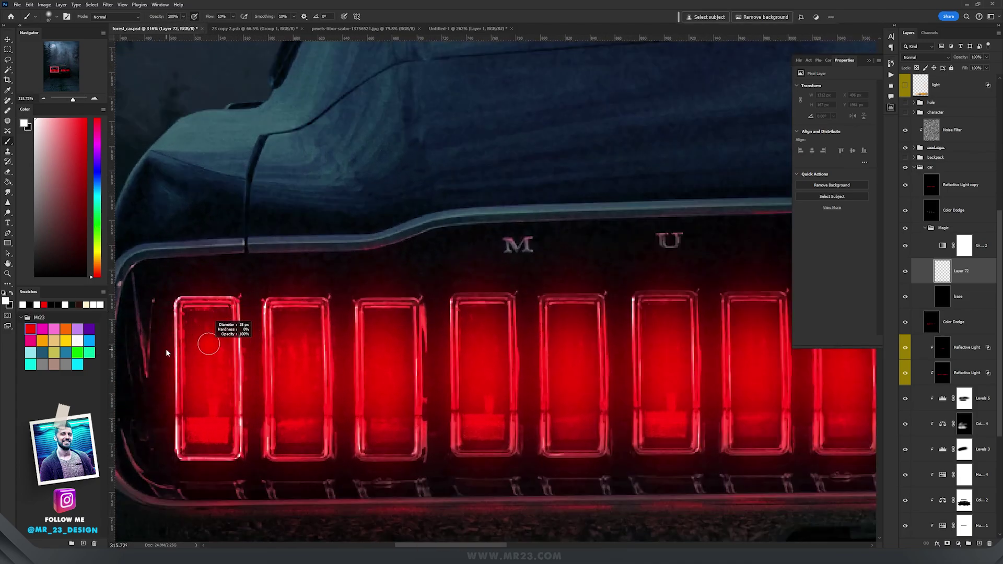
pyautogui.moveTo(199, 339)
pyautogui.mouseDown()
pyautogui.moveTo(206, 412)
pyautogui.moveTo(209, 317)
pyautogui.moveTo(208, 438)
pyautogui.moveTo(217, 425)
pyautogui.moveTo(210, 429)
pyautogui.moveTo(205, 394)
pyautogui.moveTo(209, 434)
pyautogui.moveTo(206, 415)
pyautogui.moveTo(196, 427)
pyautogui.moveTo(205, 454)
pyautogui.moveTo(212, 306)
pyautogui.moveTo(199, 315)
pyautogui.moveTo(215, 443)
pyautogui.moveTo(217, 417)
pyautogui.moveTo(187, 438)
pyautogui.moveTo(196, 324)
pyautogui.moveTo(209, 305)
pyautogui.moveTo(217, 430)
pyautogui.mouseUp()
pyautogui.keyDown('alt'); pyautogui.rightClick(213, 423); pyautogui.keyUp('alt')
pyautogui.press('x')
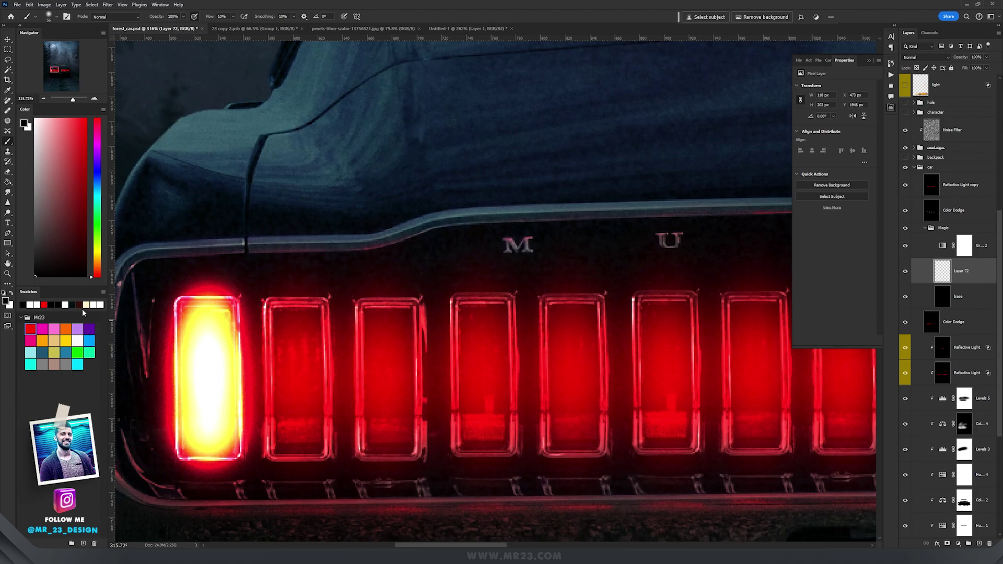
pyautogui.moveTo(208, 297)
pyautogui.mouseDown()
pyautogui.moveTo(204, 424)
pyautogui.moveTo(203, 412)
pyautogui.moveTo(222, 406)
pyautogui.moveTo(205, 378)
pyautogui.moveTo(222, 442)
pyautogui.moveTo(230, 309)
pyautogui.moveTo(209, 312)
pyautogui.moveTo(235, 446)
pyautogui.moveTo(198, 449)
pyautogui.moveTo(192, 315)
pyautogui.moveTo(197, 436)
pyautogui.moveTo(253, 409)
pyautogui.moveTo(218, 451)
pyautogui.moveTo(214, 435)
pyautogui.moveTo(209, 448)
pyautogui.moveTo(201, 308)
pyautogui.moveTo(198, 331)
pyautogui.moveTo(244, 338)
pyautogui.mouseUp()
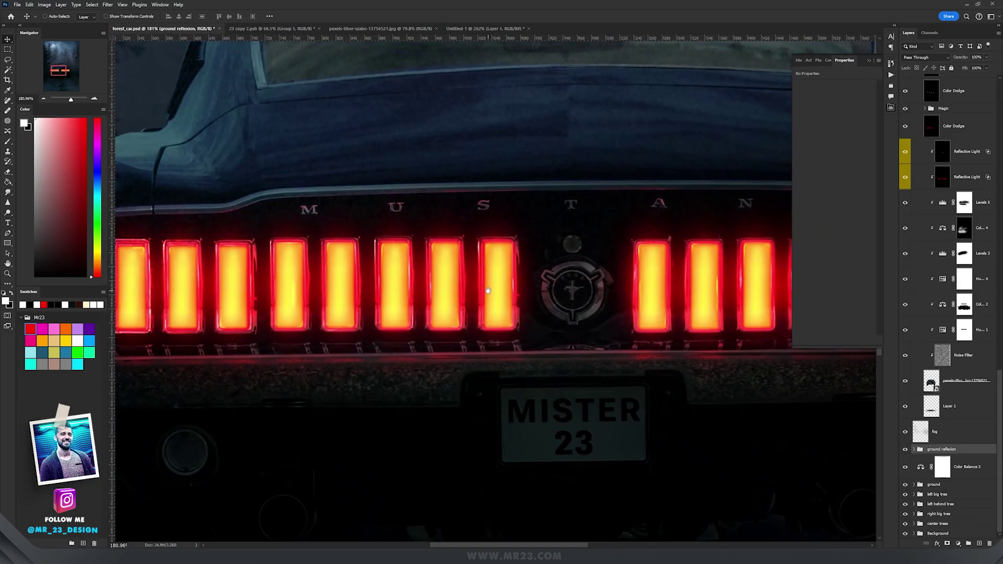
# Add a new layer directly above the ground reflexion group, fill it with black and set its blend mode to Linear Dodge (Add)
pyautogui.press('Tab')
pyautogui.moveTo(623, 250); pyautogui.dragTo(617, 269)
pyautogui.scroll(-2, 640, 263)
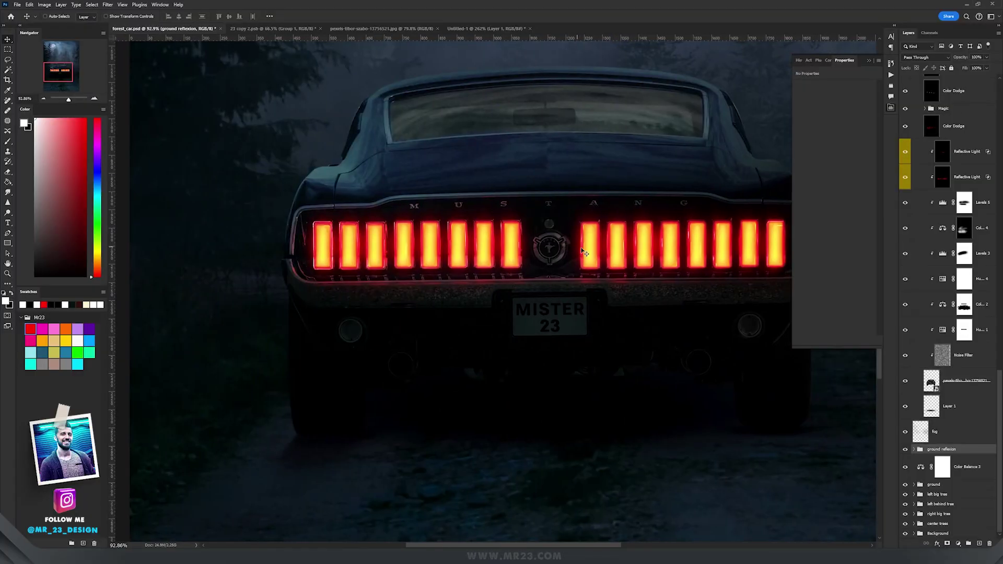
pyautogui.click(980, 543)
pyautogui.press('g')
pyautogui.press('d')
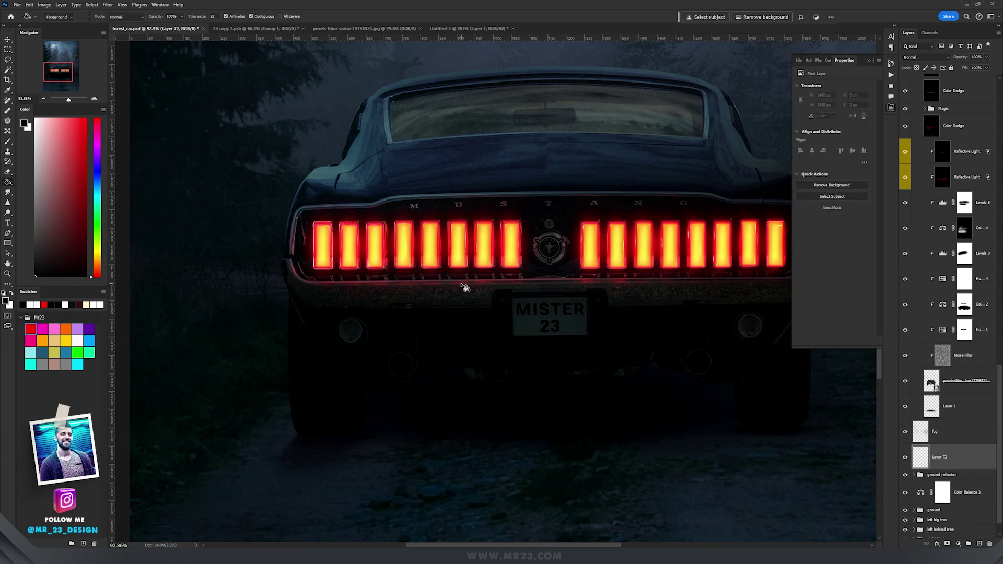
pyautogui.moveTo(606, 352); pyautogui.dragTo(512, 278)
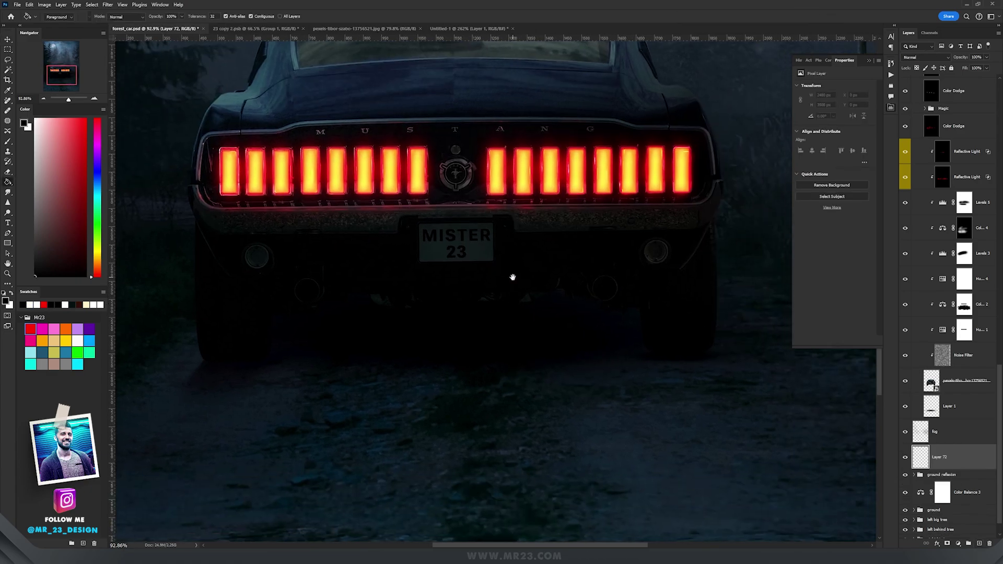
pyautogui.click(516, 285)
pyautogui.click(923, 58)
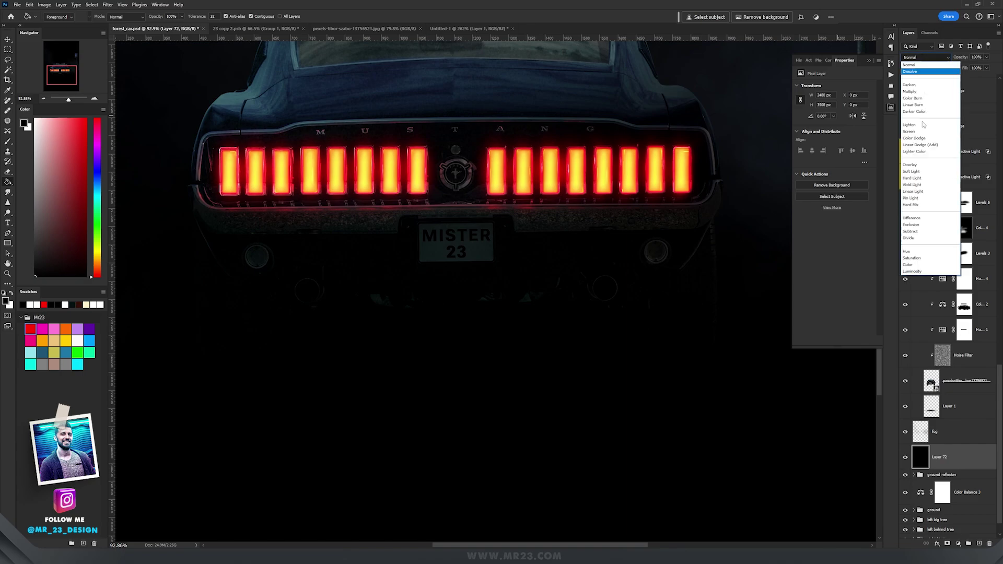
pyautogui.click(925, 140)
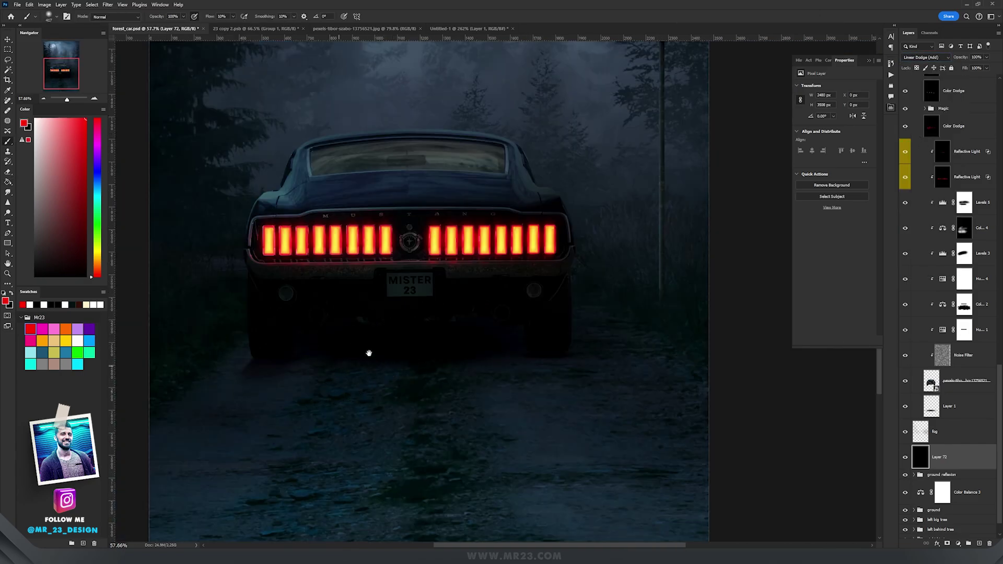
# Paint soft red light patches on the road behind both rear wheels and blend them with the ground using Blend If's Underlying Layer dark slider
pyautogui.moveTo(292, 393); pyautogui.dragTo(340, 370)
pyautogui.moveTo(366, 363)
pyautogui.mouseDown()
pyautogui.moveTo(242, 374)
pyautogui.moveTo(389, 372)
pyautogui.moveTo(301, 413)
pyautogui.moveTo(289, 433)
pyautogui.mouseUp()
pyautogui.moveTo(460, 366)
pyautogui.mouseDown()
pyautogui.moveTo(619, 403)
pyautogui.moveTo(582, 423)
pyautogui.moveTo(730, 419)
pyautogui.mouseUp()
pyautogui.moveTo(282, 432)
pyautogui.mouseDown()
pyautogui.moveTo(268, 446)
pyautogui.moveTo(318, 441)
pyautogui.moveTo(291, 455)
pyautogui.mouseUp()
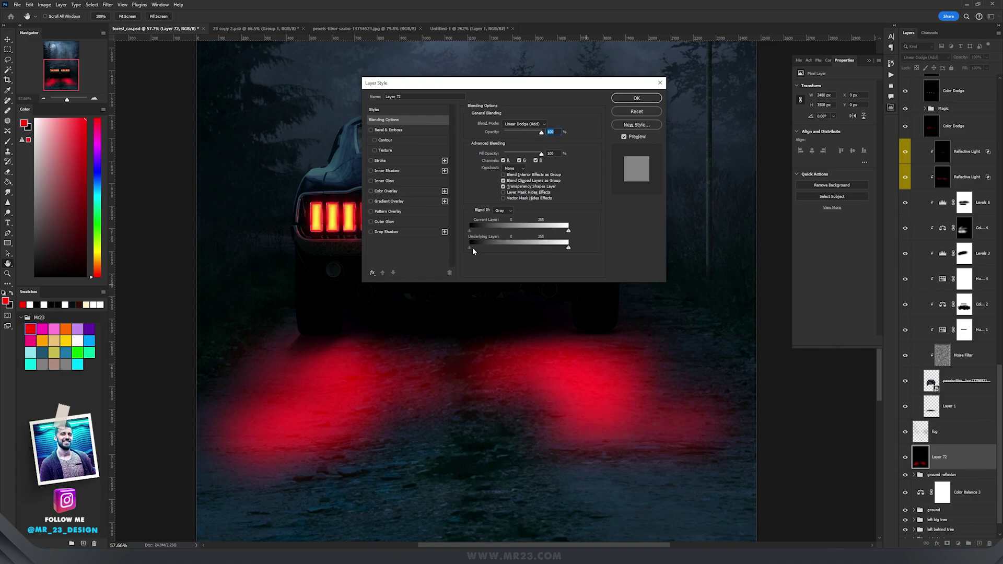
pyautogui.moveTo(470, 248); pyautogui.dragTo(490, 252)
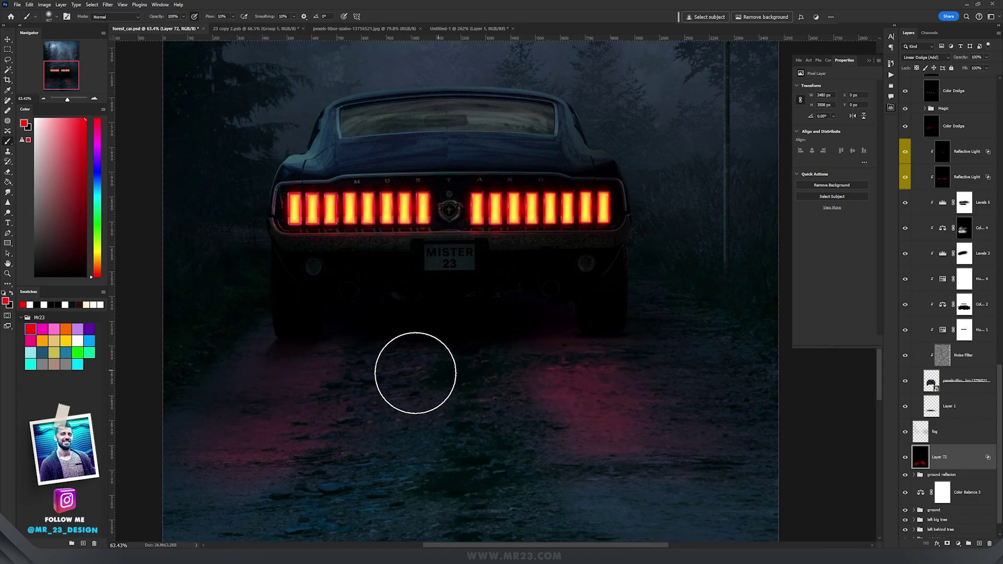
# Add another new layer above the red ground light layer and set its blend mode to Overlay
pyautogui.press('v')
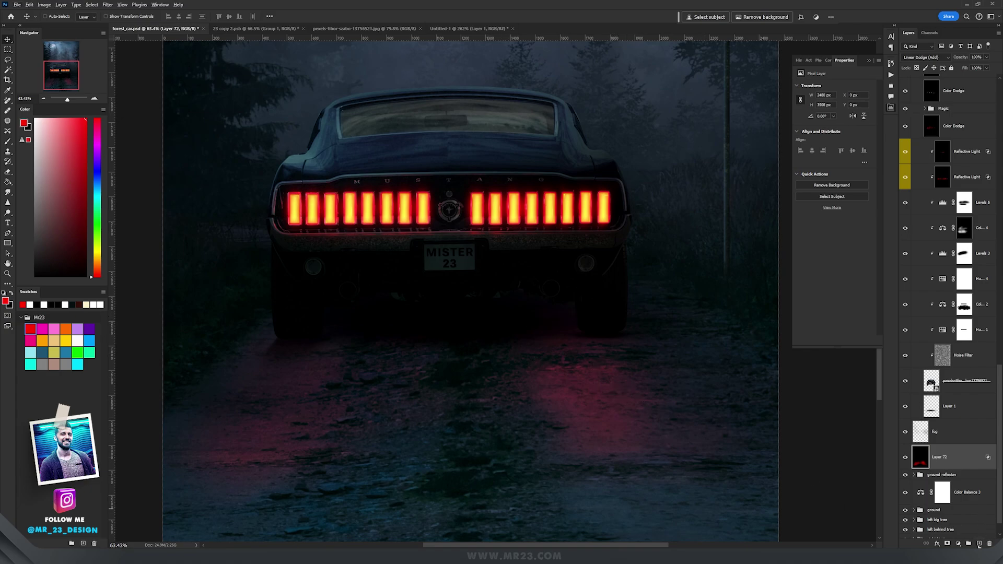
pyautogui.click(979, 545)
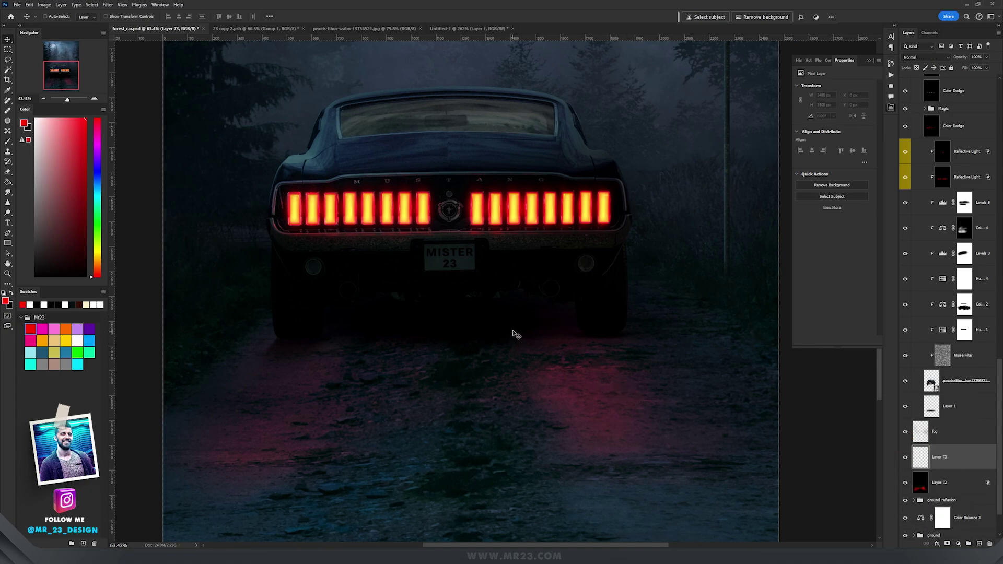
pyautogui.press('g')
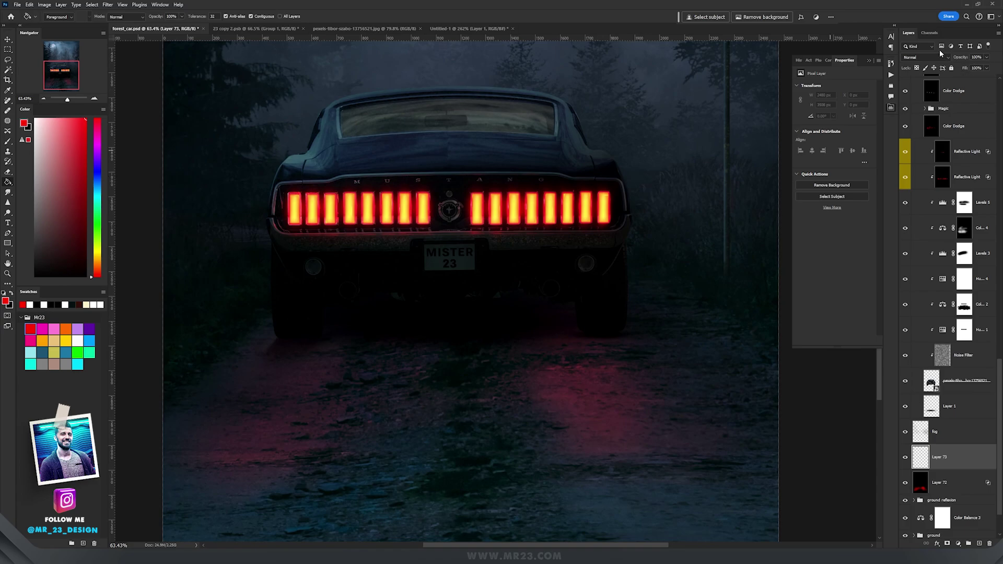
pyautogui.click(925, 57)
pyautogui.click(925, 169)
# Brush soft red over the ground reflections on both sides of the road on the Overlay layer to intensify them
pyautogui.press('b')
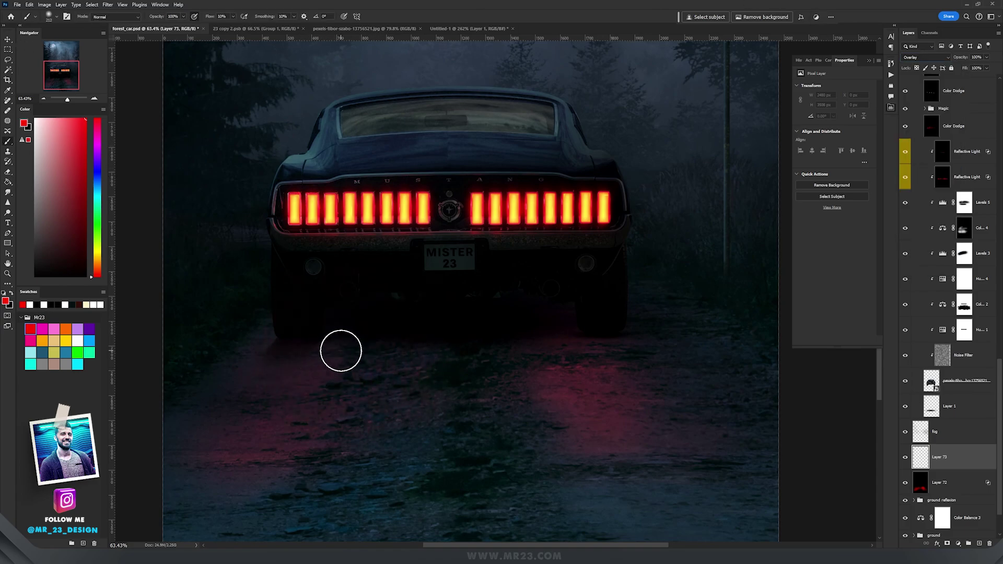
pyautogui.hotkey('ctrl', 'z')
pyautogui.moveTo(353, 385); pyautogui.dragTo(371, 385)
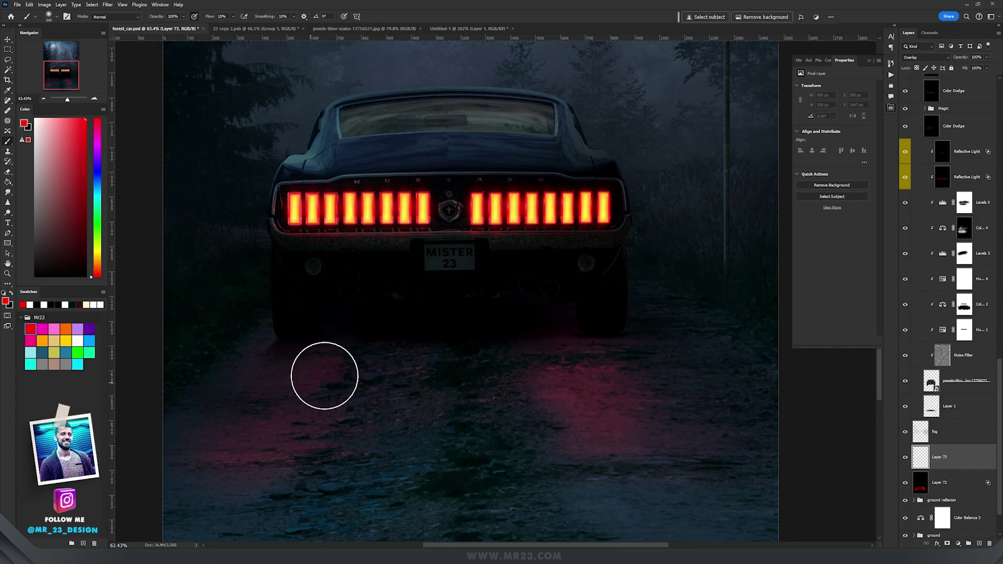
pyautogui.click(325, 385)
pyautogui.moveTo(634, 363)
pyautogui.mouseDown()
pyautogui.moveTo(559, 354)
pyautogui.moveTo(635, 385)
pyautogui.moveTo(271, 369)
pyautogui.mouseUp()
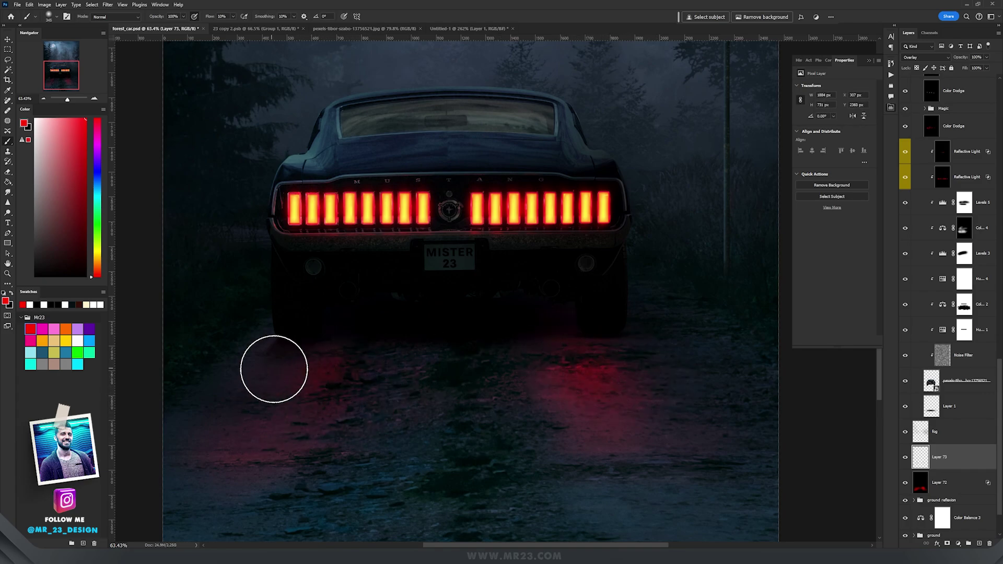